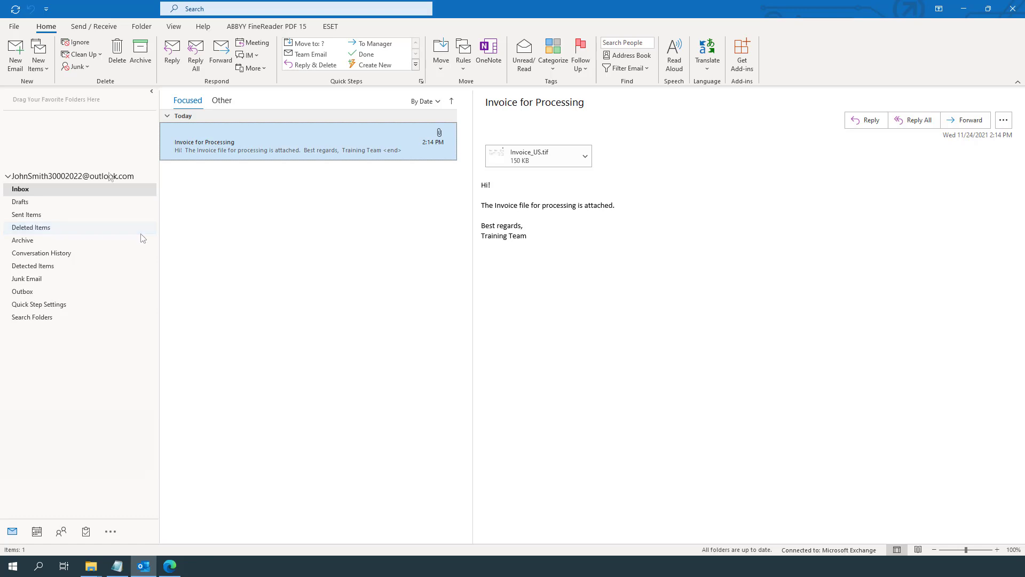
Create a new Vantage_Input folder under the Outlook mail account.
right_click(109, 176)
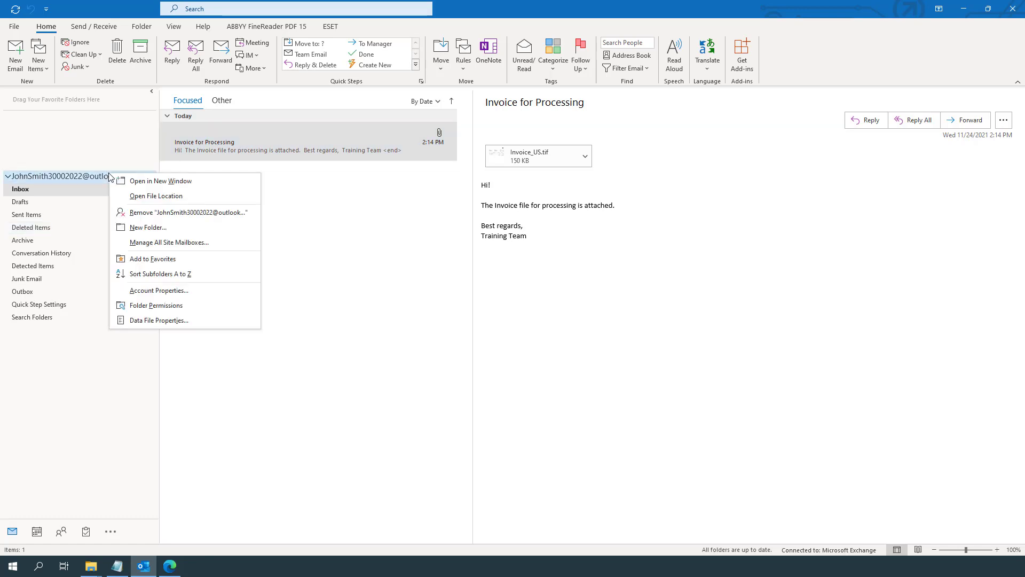
click(178, 230)
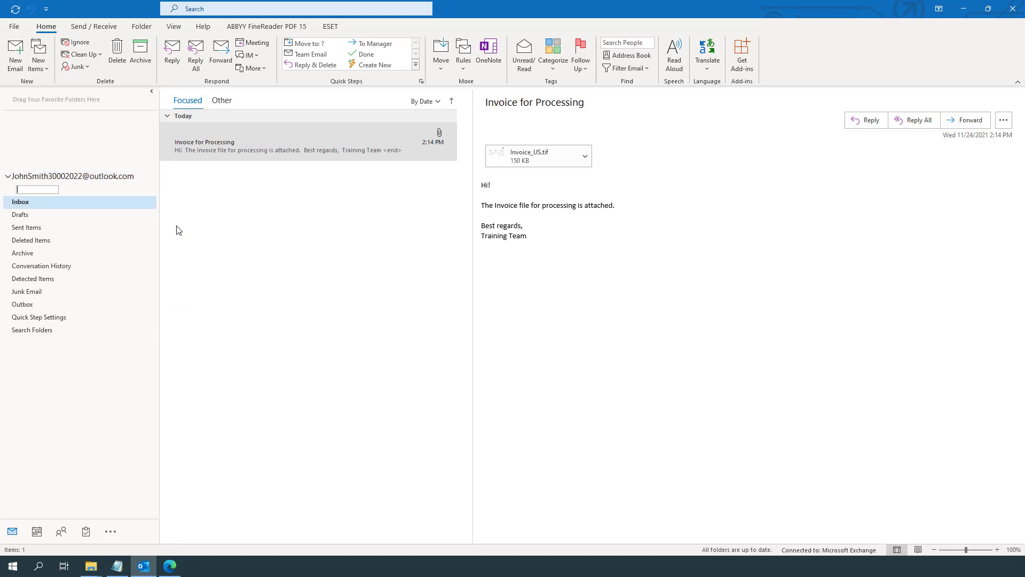
text(Vantage_Input)
key(Return)
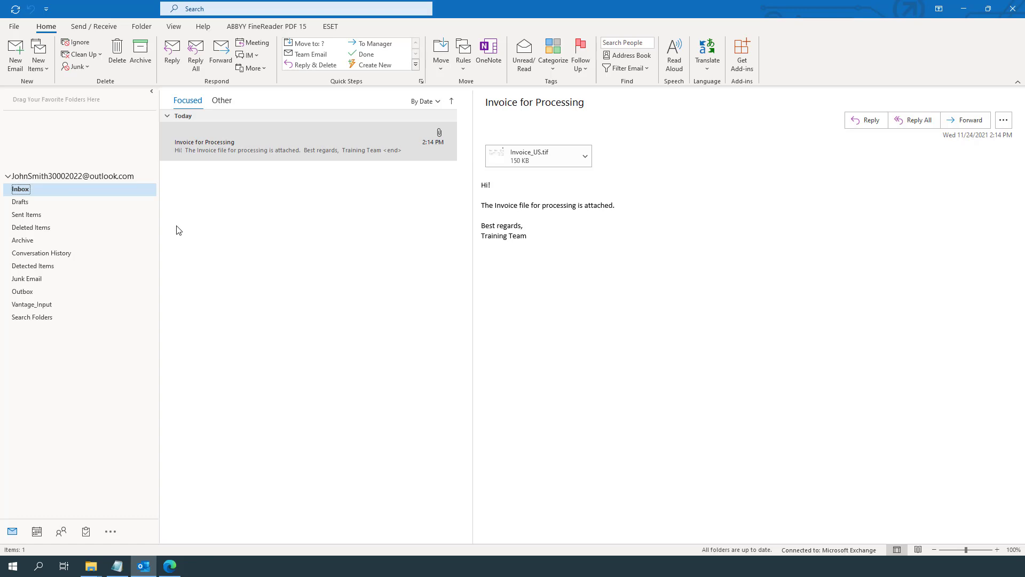
Create a second folder, Vantage_Exceptions, under the same mail account.
right_click(119, 177)
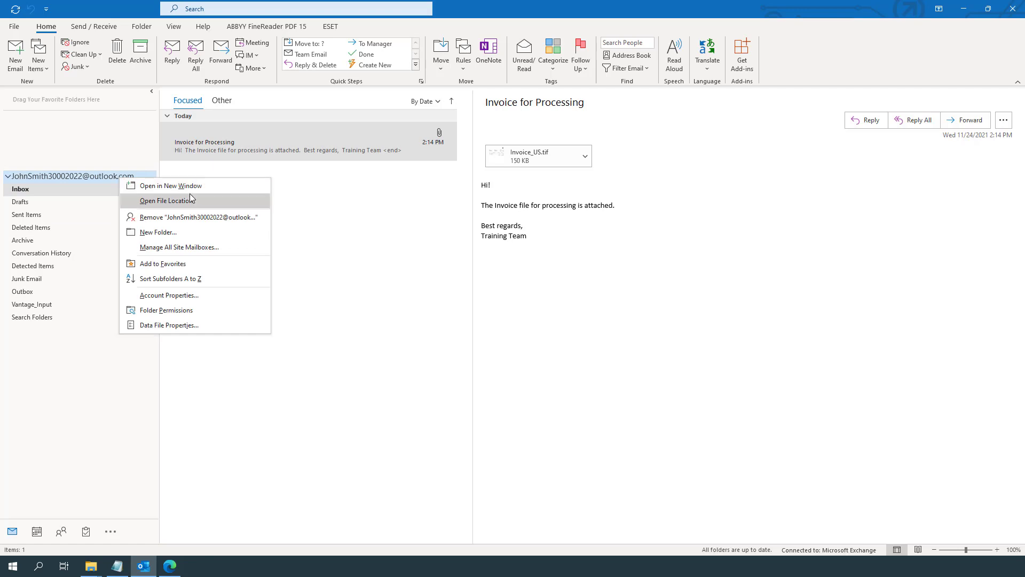
click(212, 232)
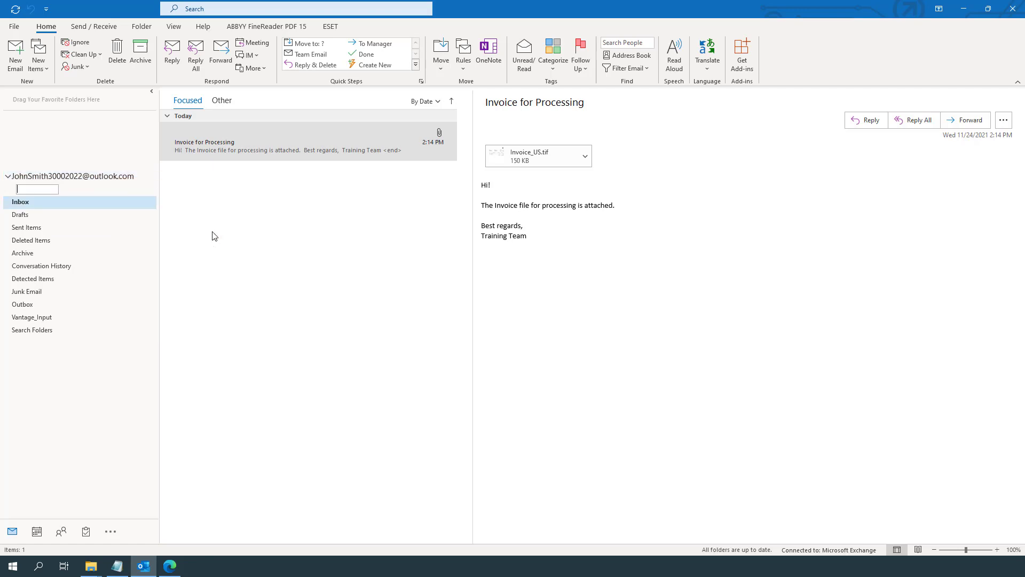
text(Vantage_Exceptions)
key(Return)
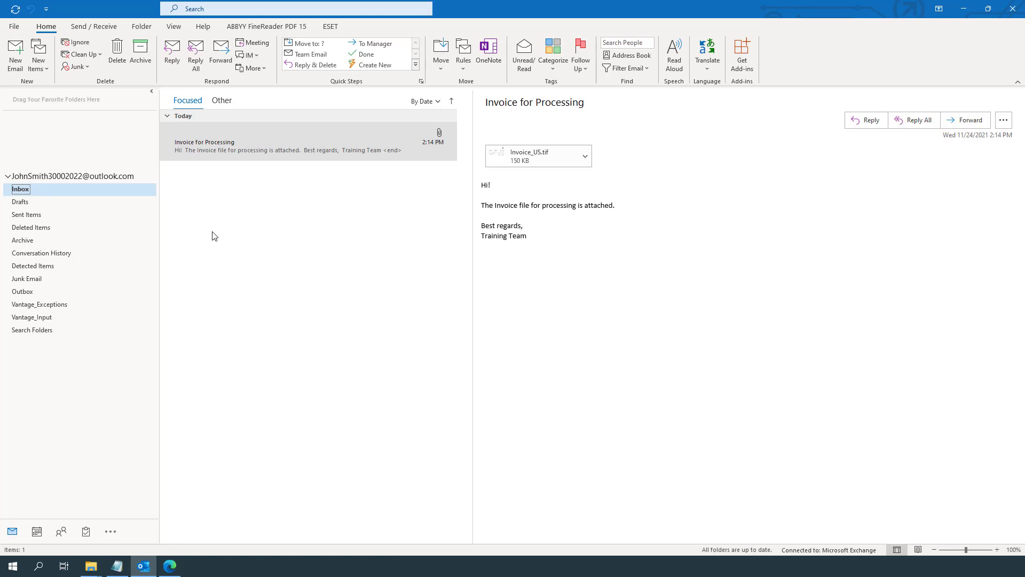
Filter the Skill Catalog to process skills and duplicate Invoice Processing.
click(167, 568)
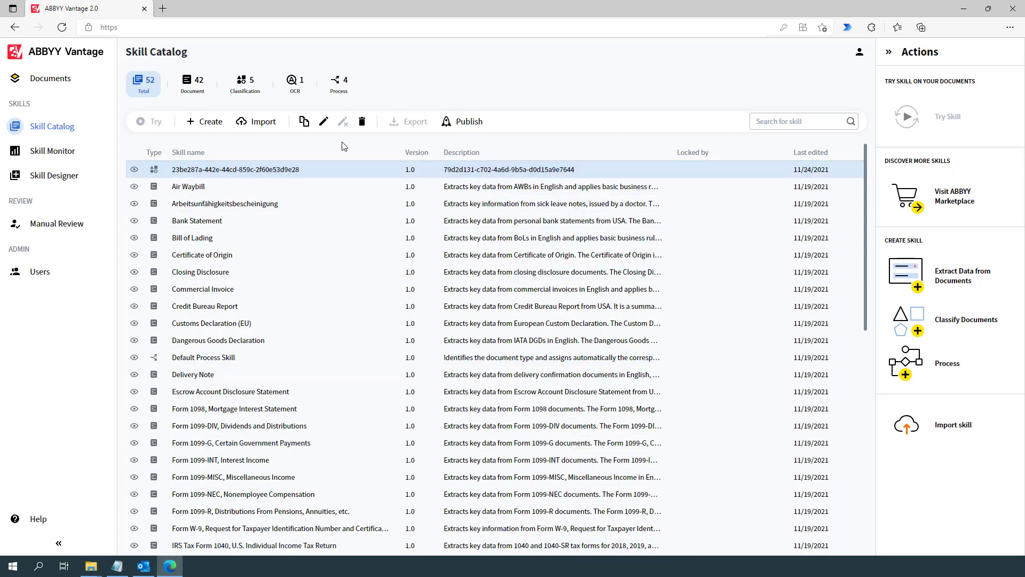
click(338, 87)
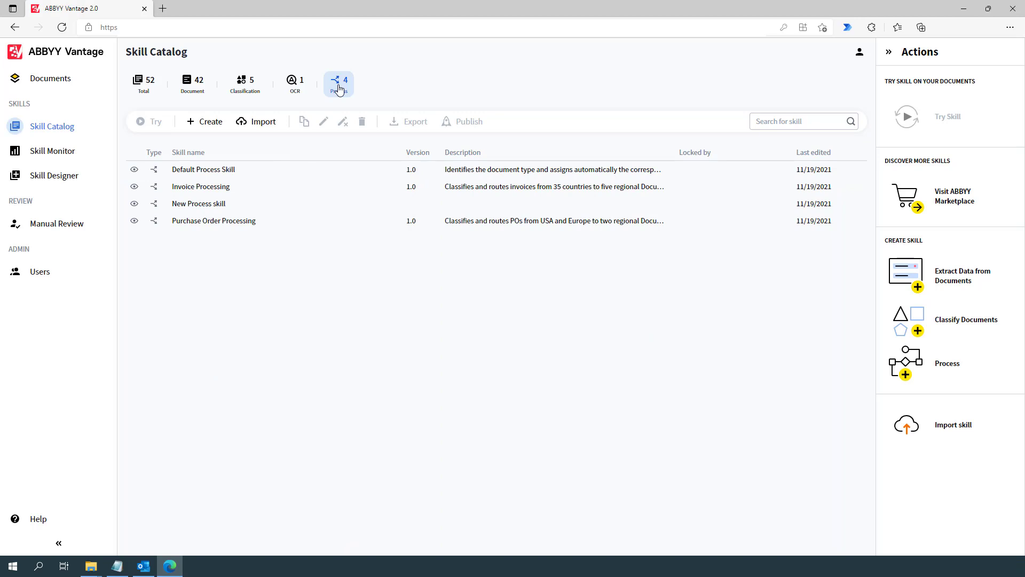
click(272, 190)
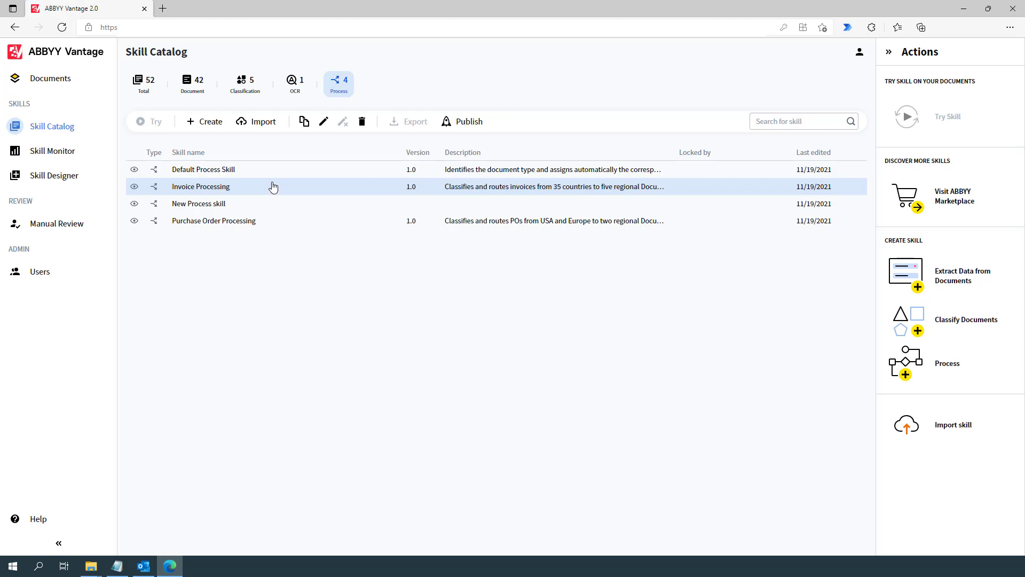
click(303, 124)
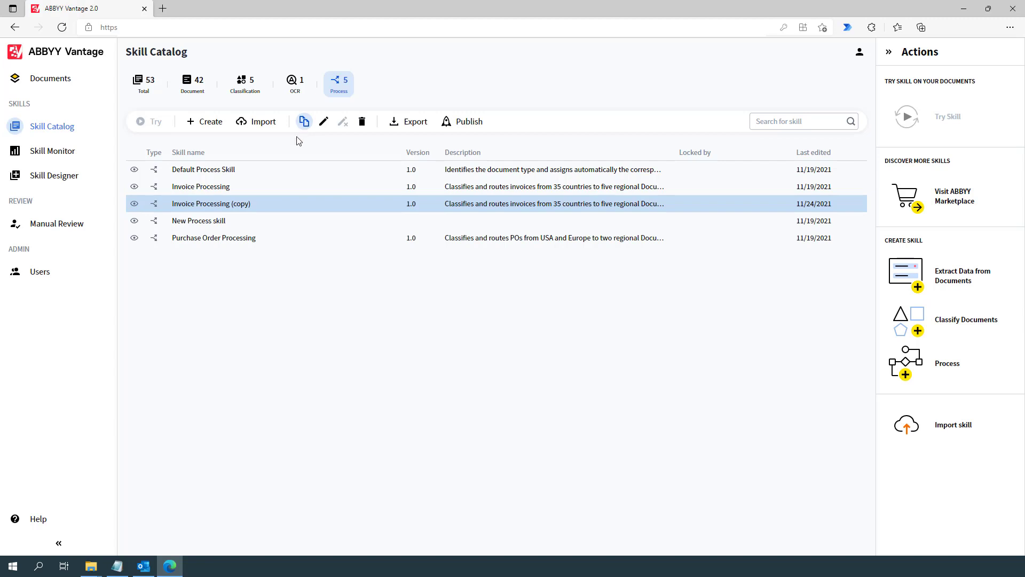
In Invoice Processing (copy), add Email as an additional Input source and bring up its settings.
click(238, 207)
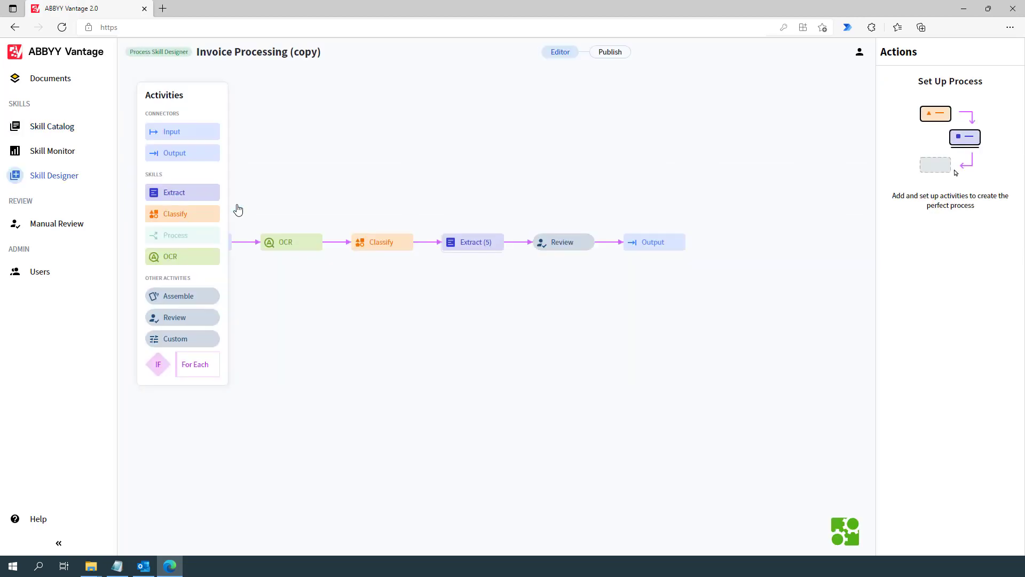
drag(235, 208, 346, 200)
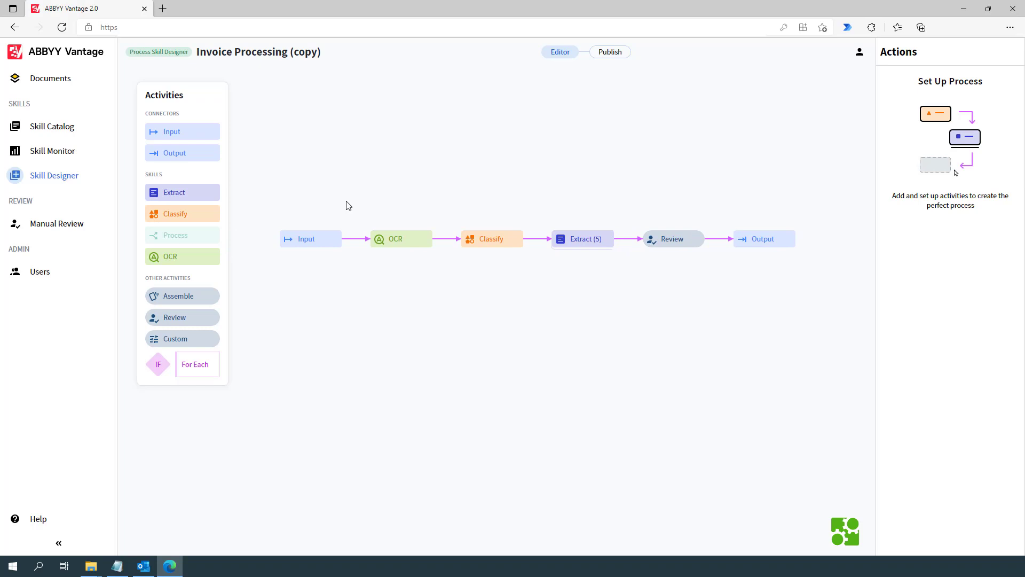
click(324, 240)
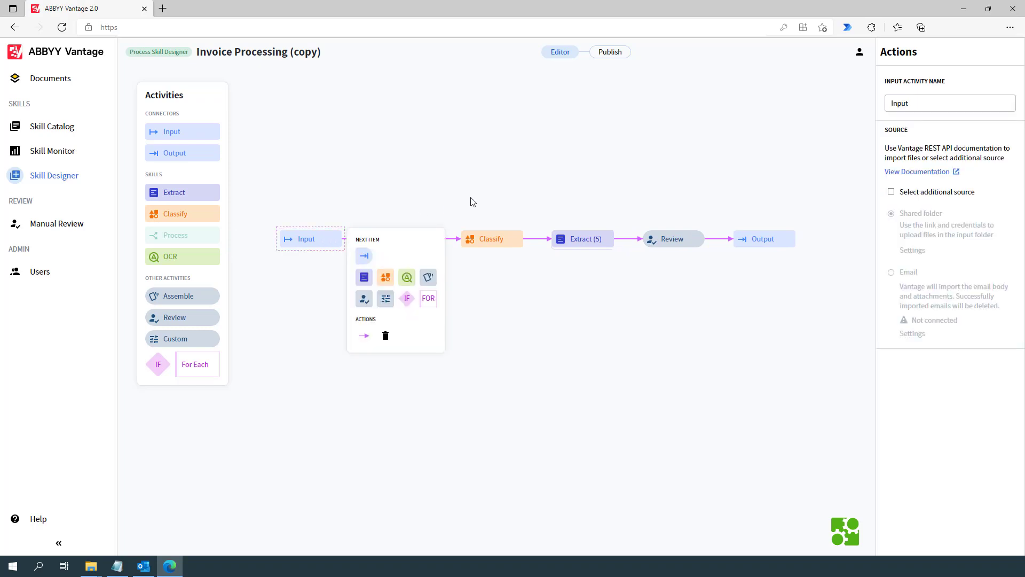
click(890, 195)
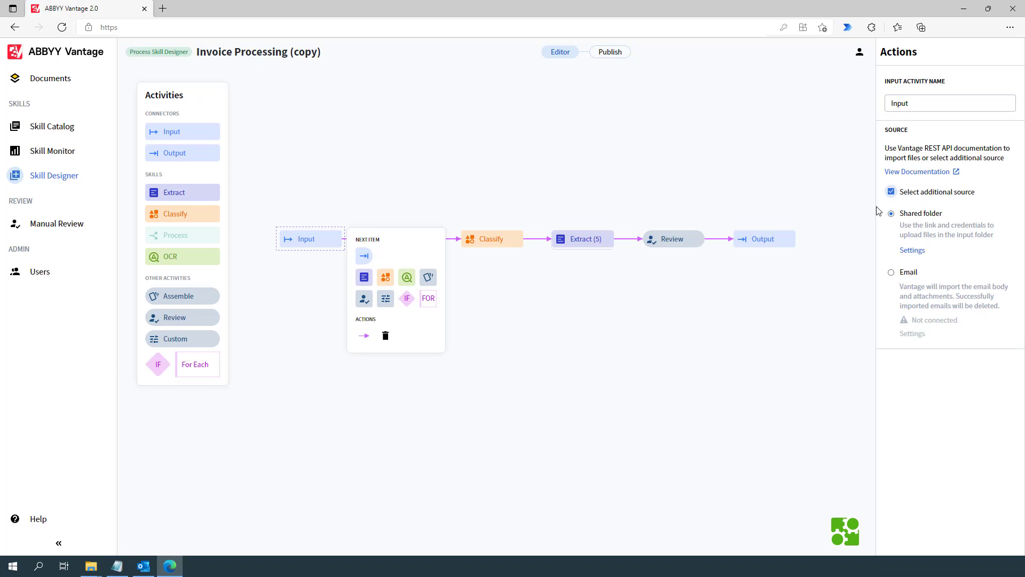
click(890, 273)
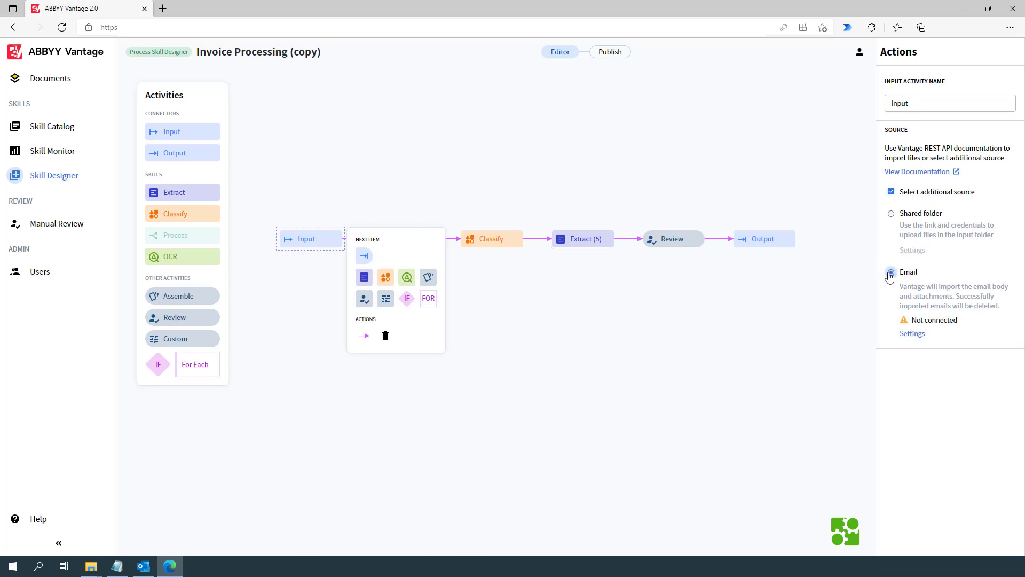
click(905, 335)
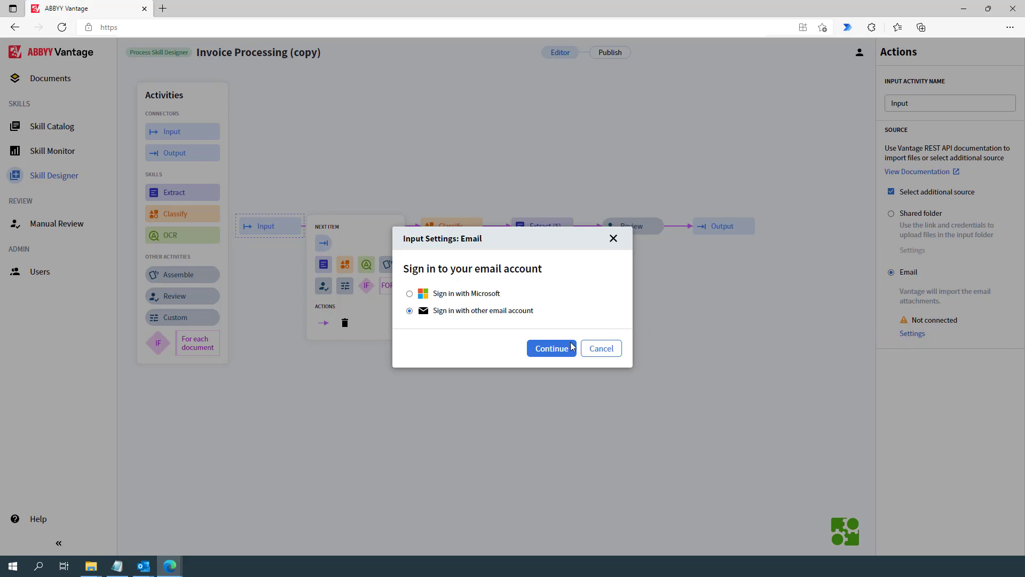
Sign in with the Microsoft account's e-mail and password, decline staying signed in, and grant Vantage access.
click(552, 349)
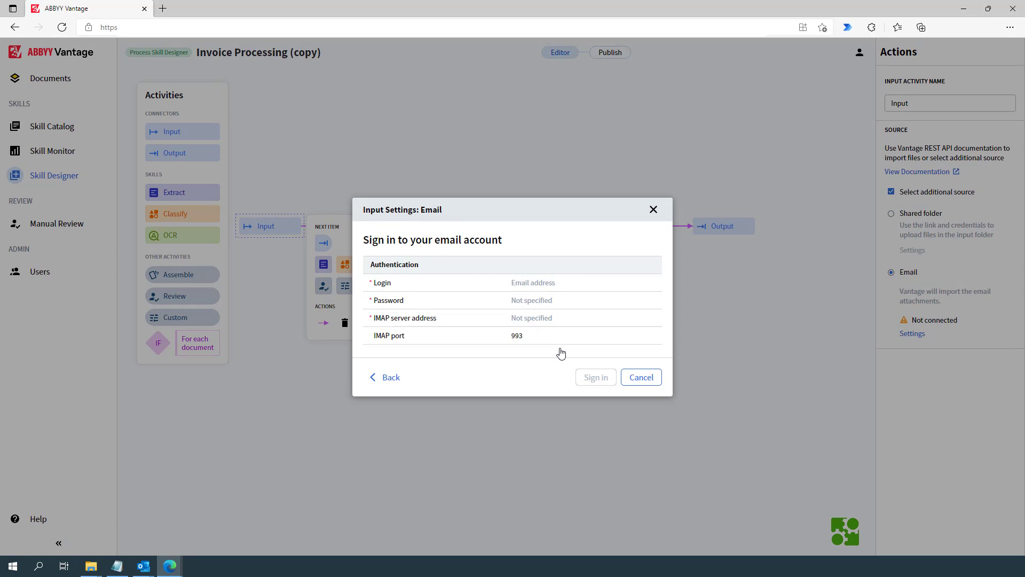
click(393, 378)
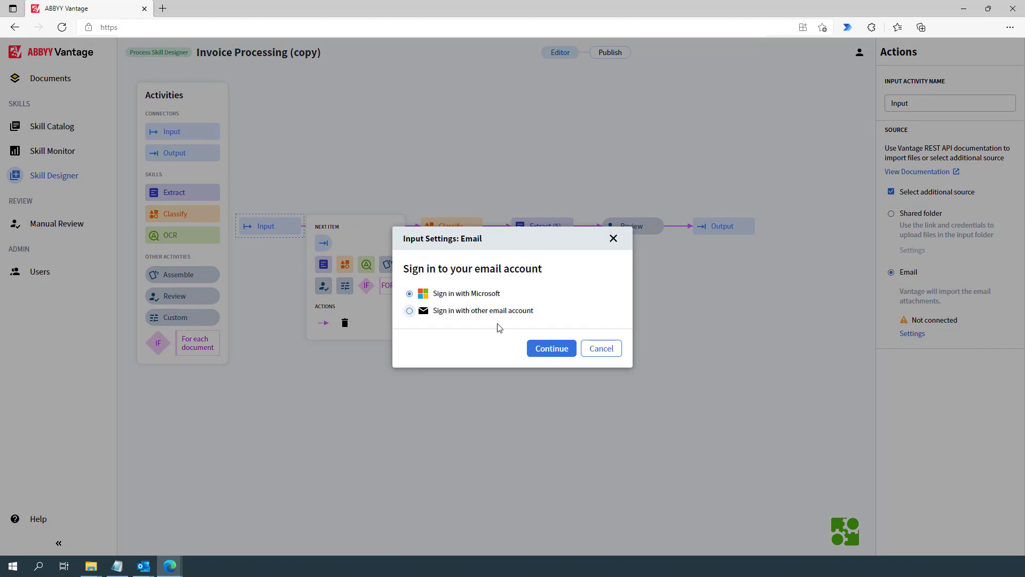
click(531, 349)
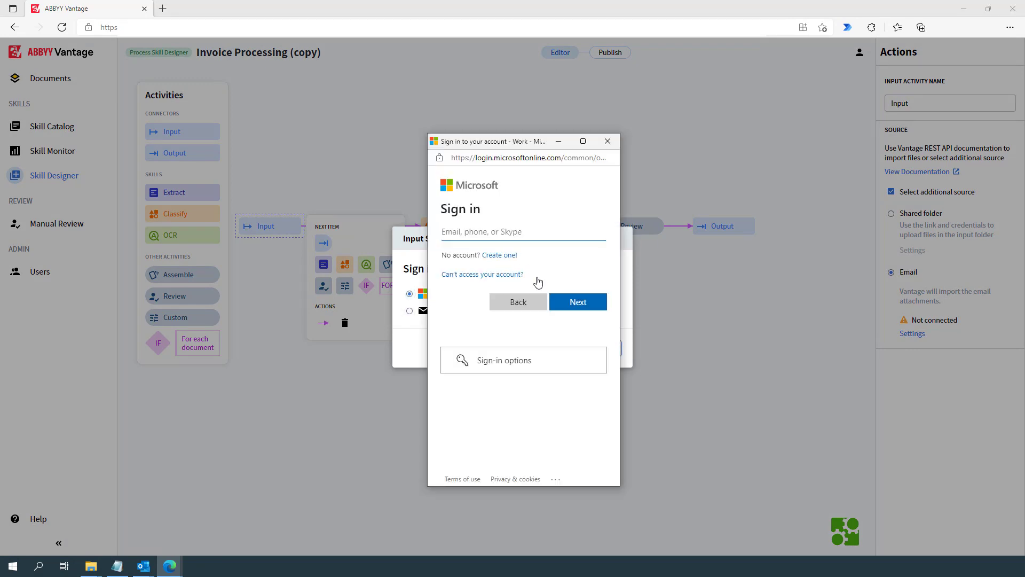
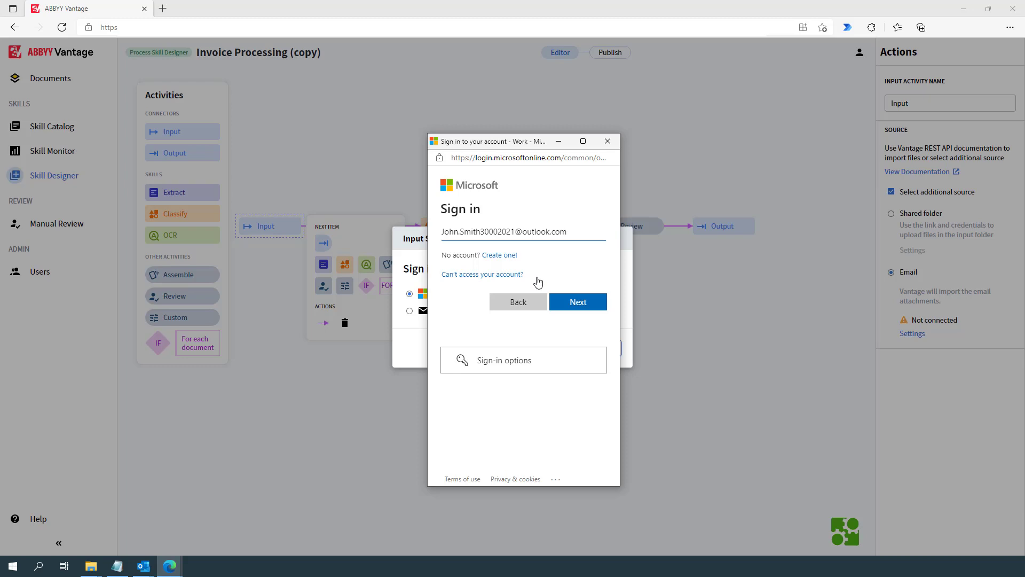
click(575, 302)
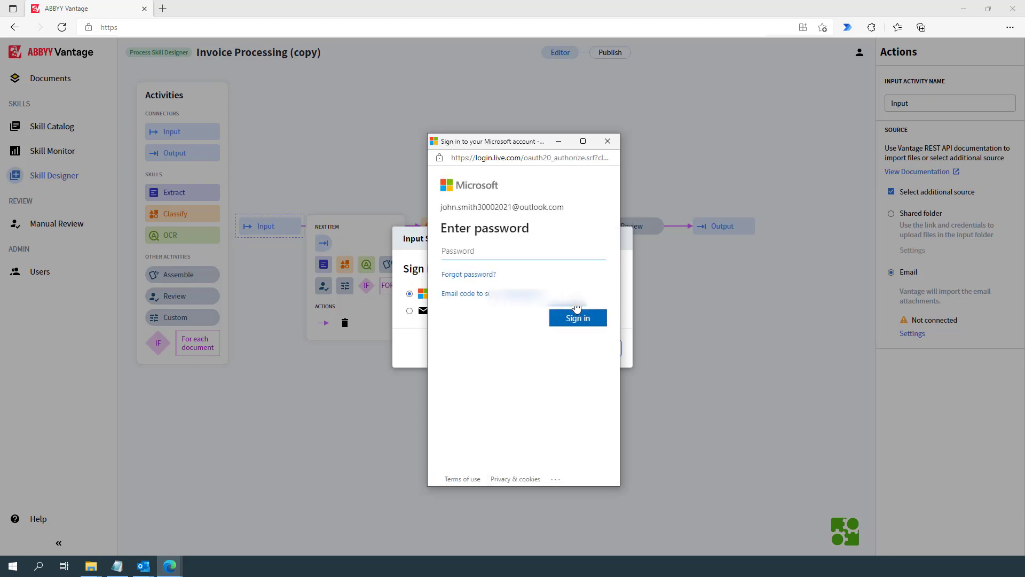
text(********)
click(583, 318)
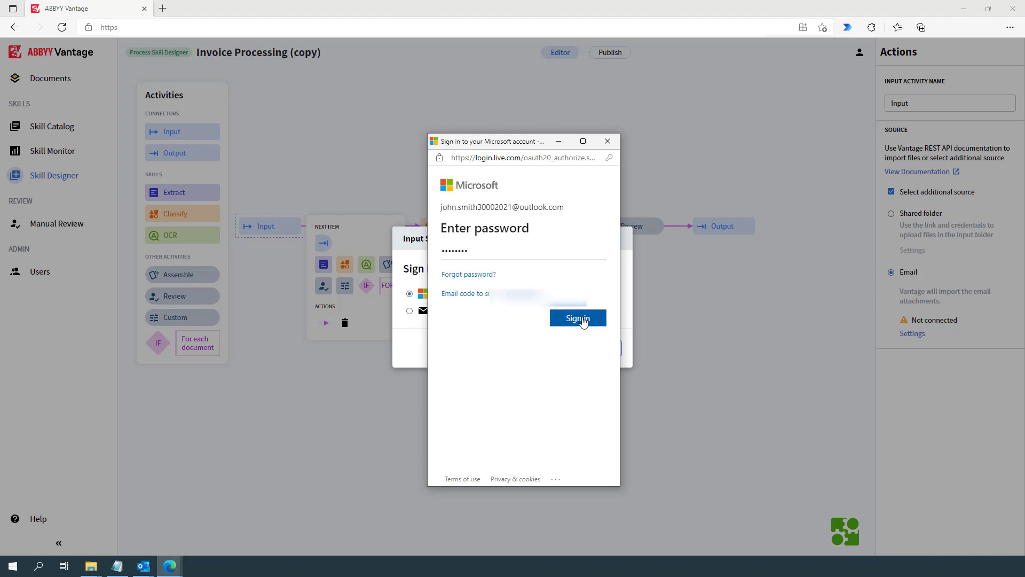
click(530, 310)
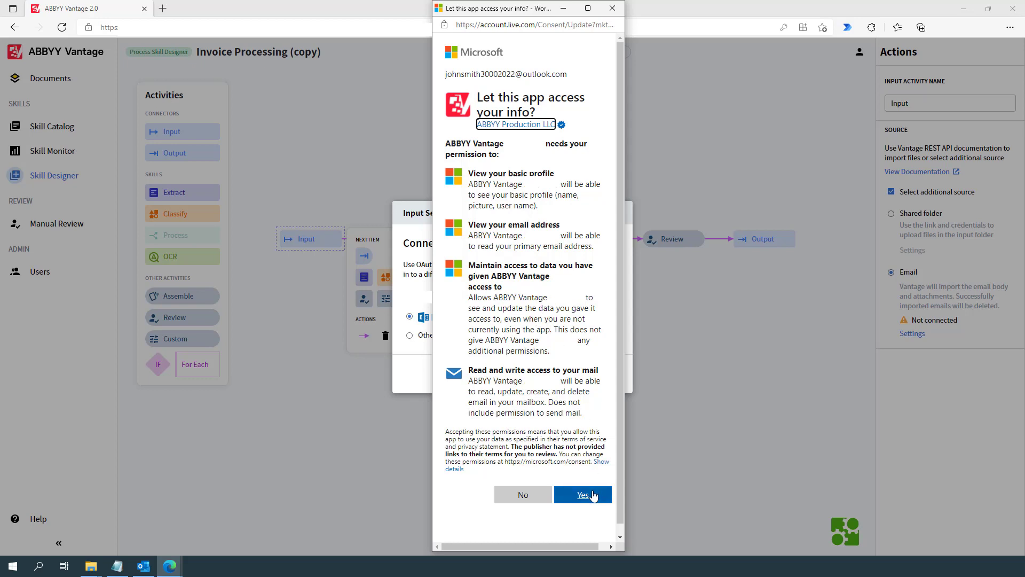
click(594, 496)
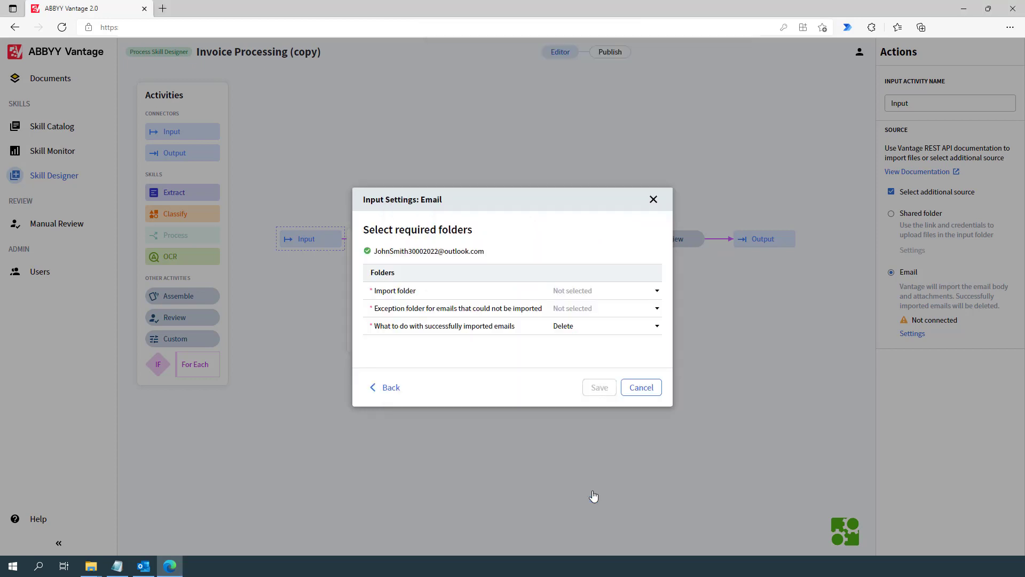
Set Vantage_Input as the import folder and Vantage_Exceptions as the failed-import folder.
click(657, 290)
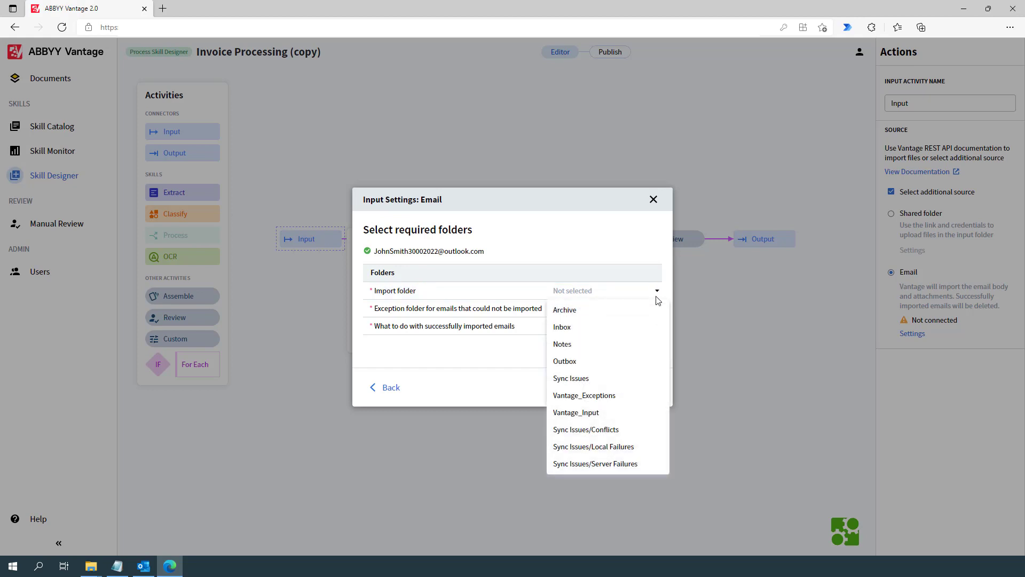
click(656, 412)
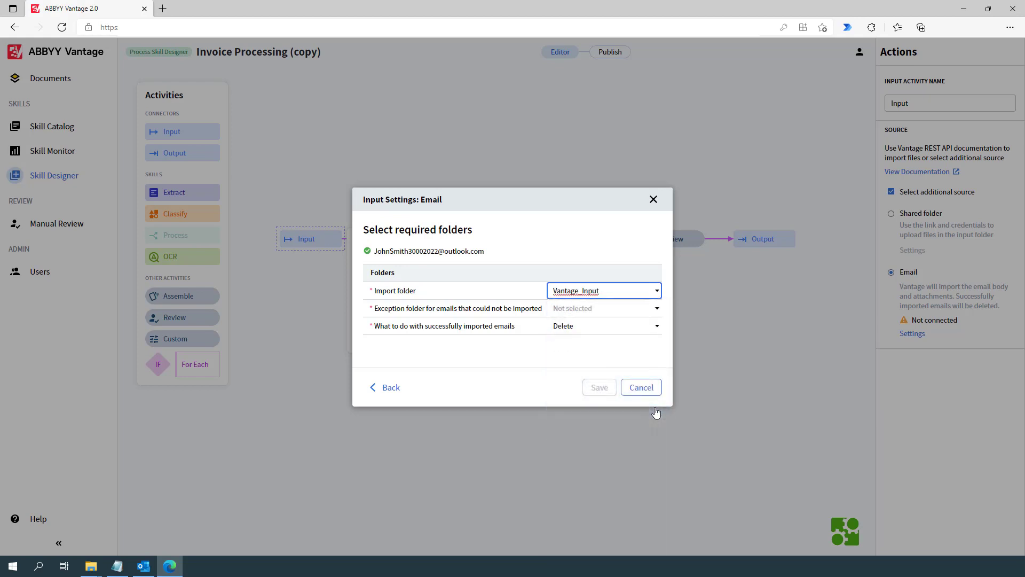
click(659, 309)
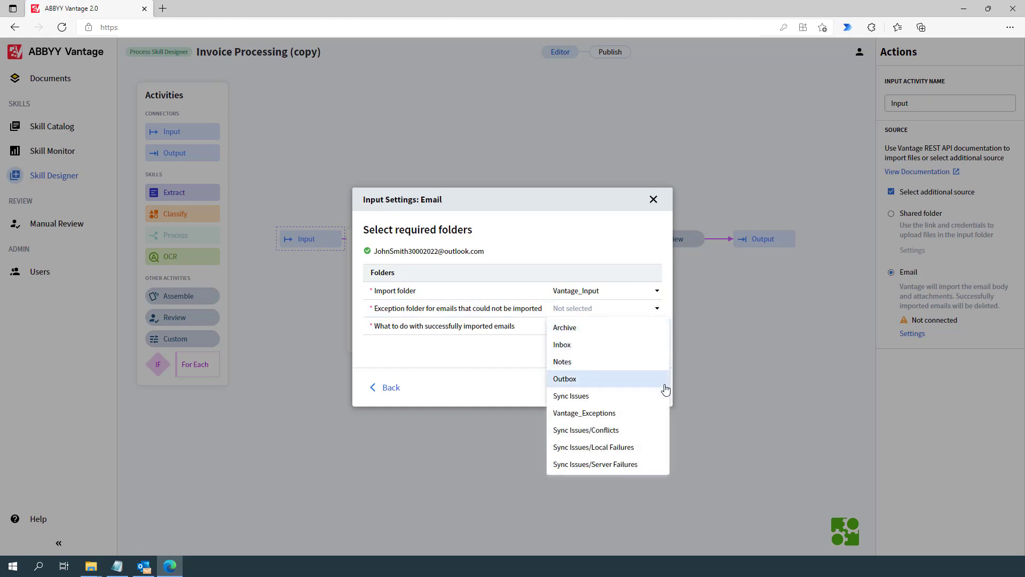
click(663, 414)
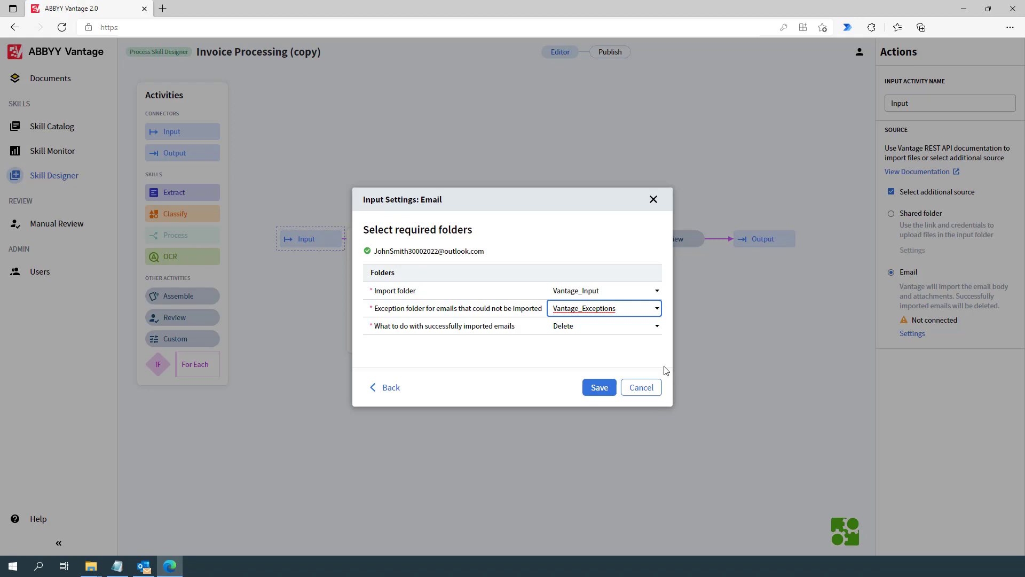
Move successfully imported emails to the Archive folder and save the email settings.
click(659, 328)
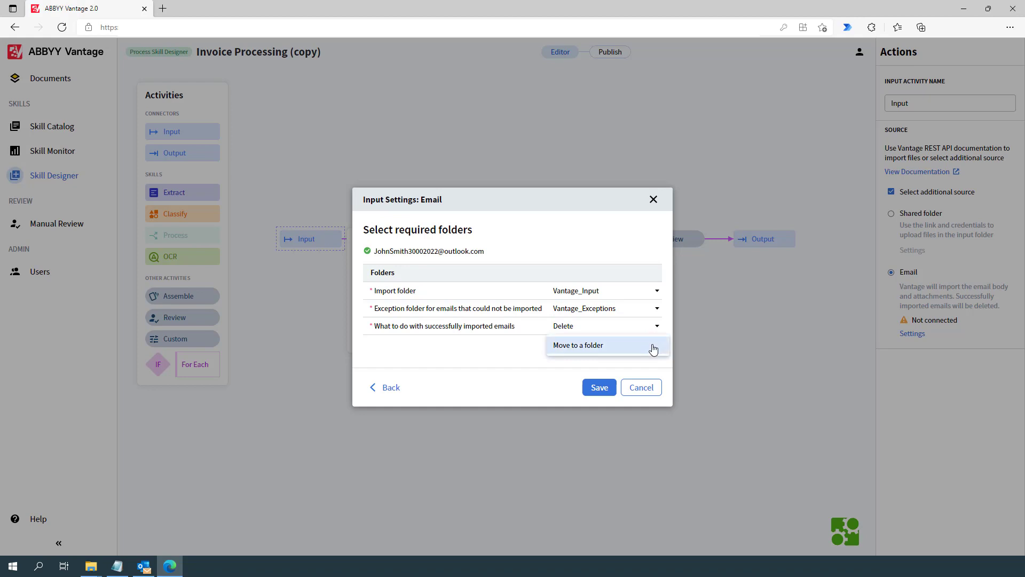
click(654, 346)
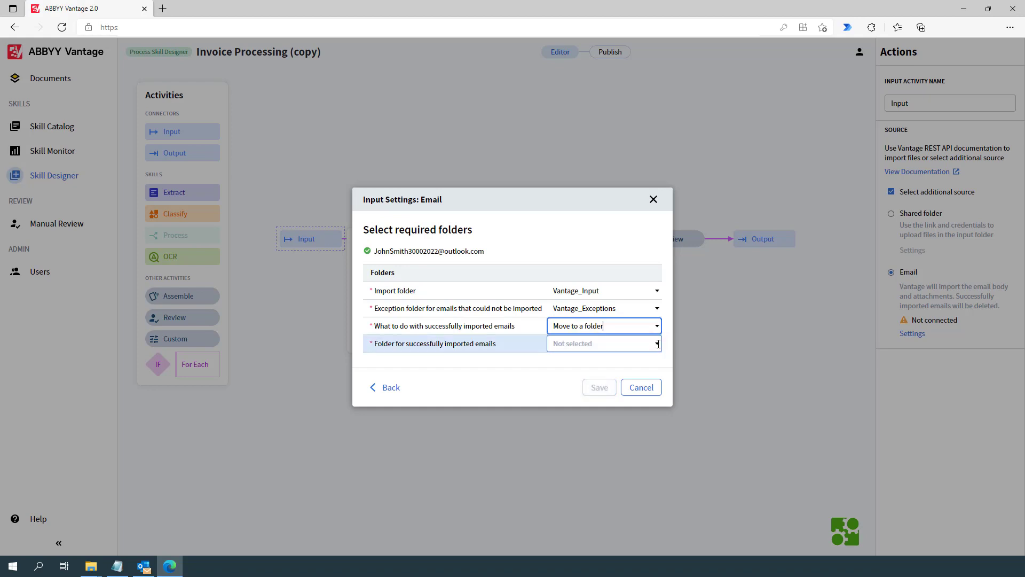
click(659, 345)
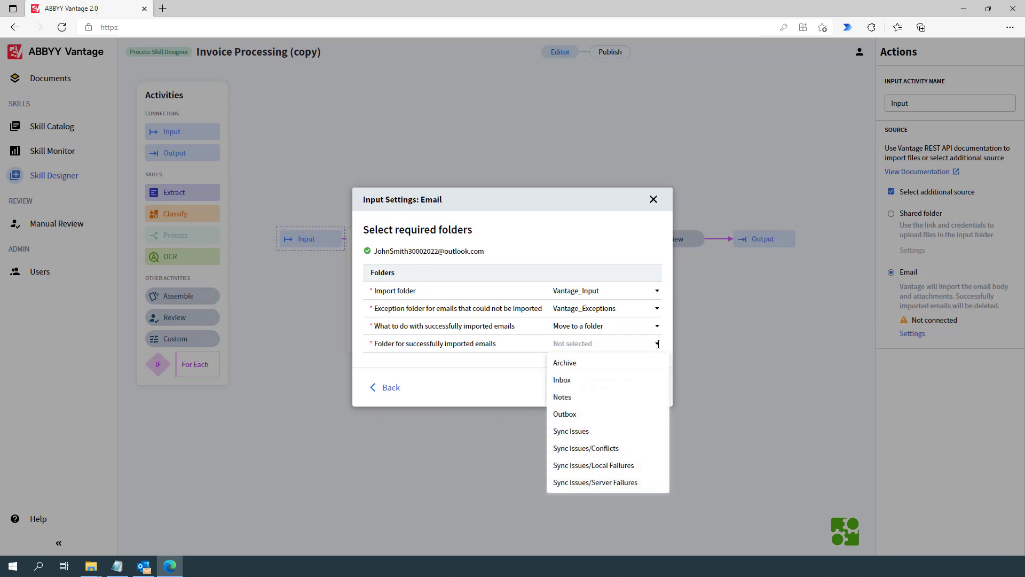
click(639, 364)
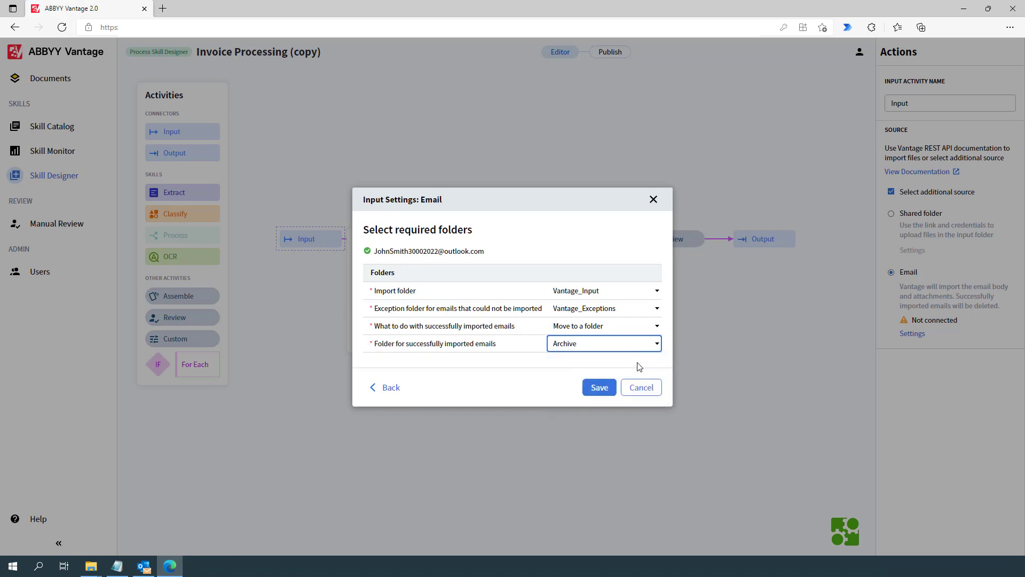
click(606, 388)
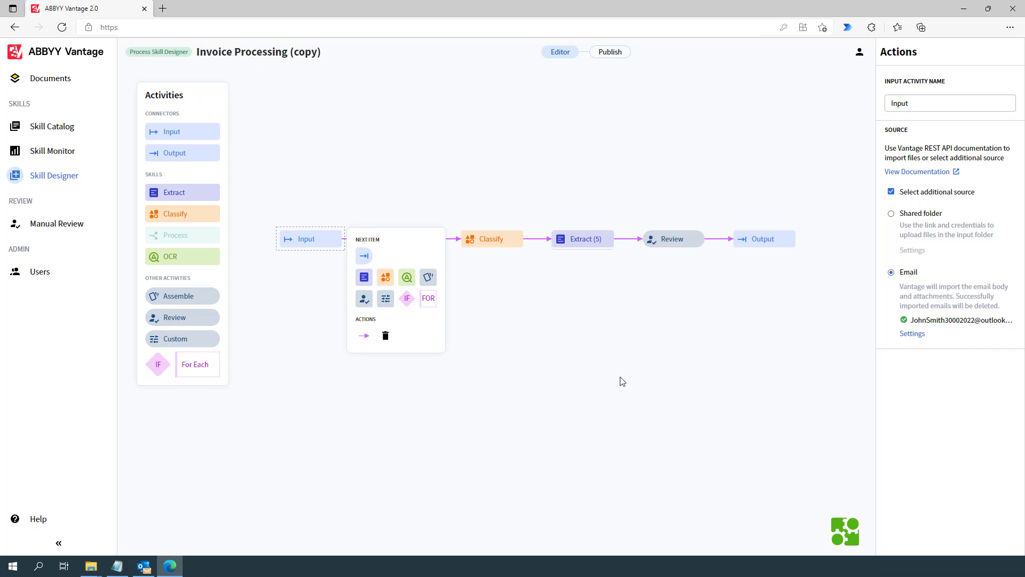
Add Shared folder as an additional Output destination and show its connection details.
click(785, 246)
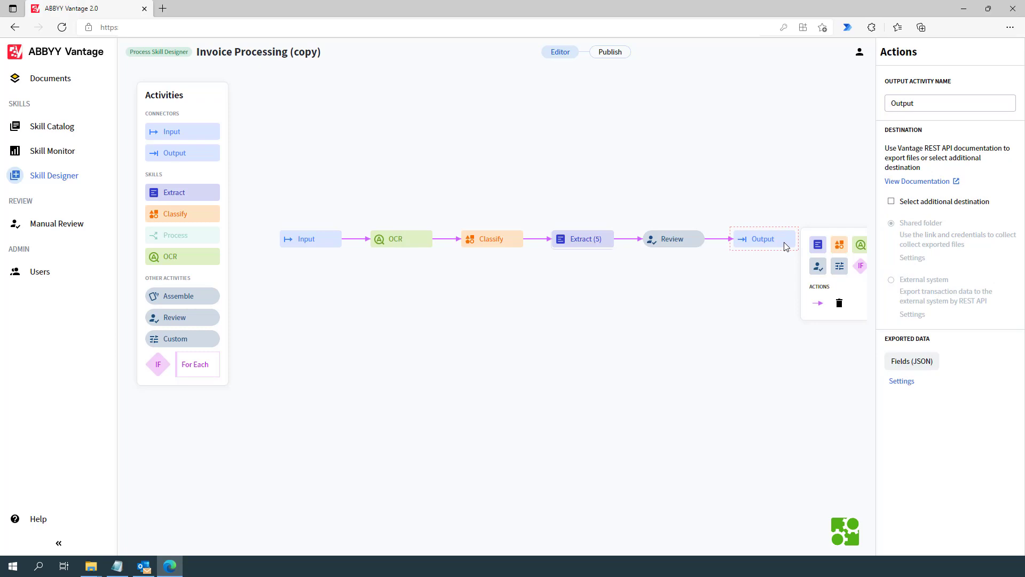
click(891, 203)
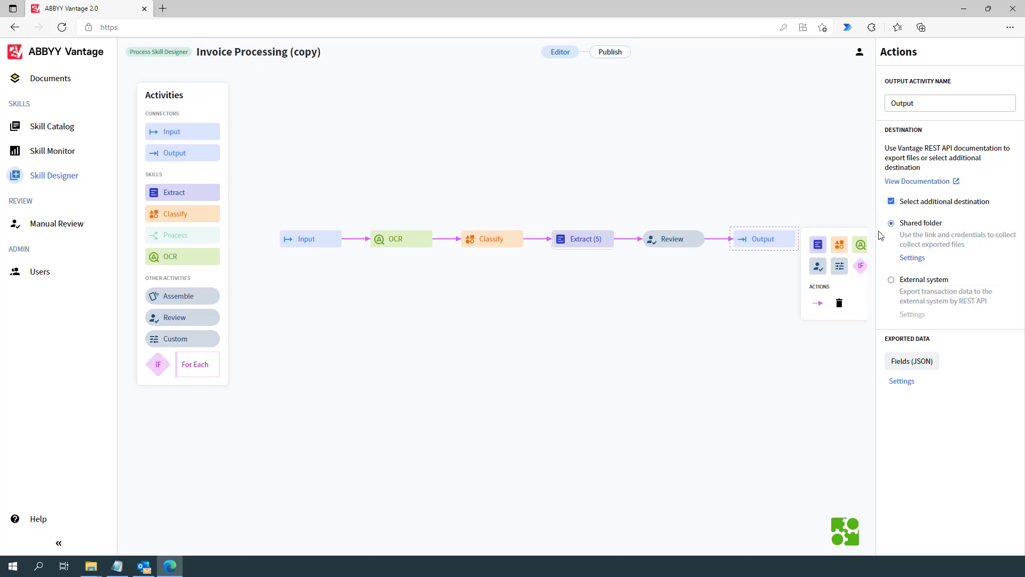
click(912, 258)
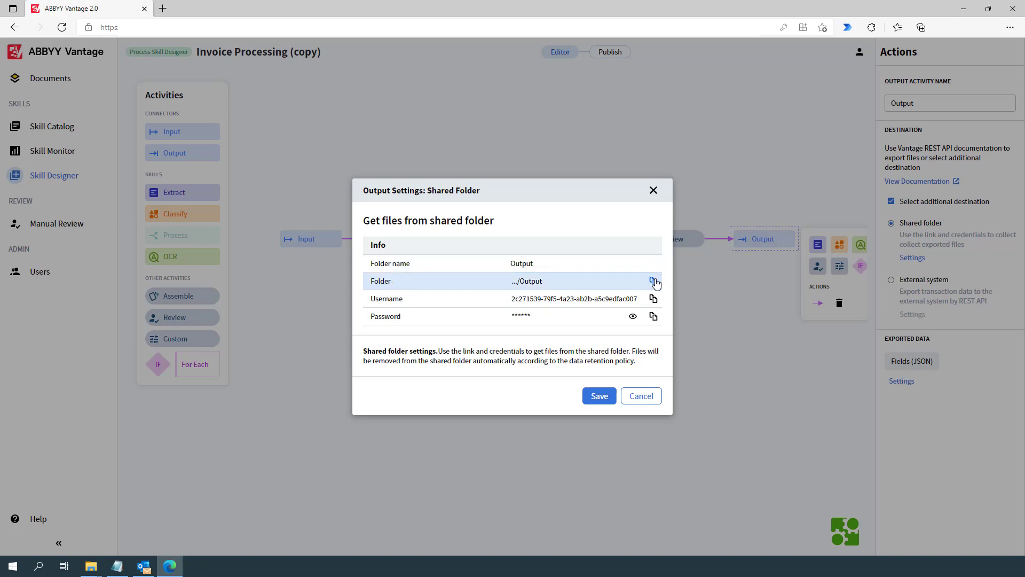
Paste the shared folder's sftp link and username into a Notepad note.
click(118, 567)
right_click(188, 118)
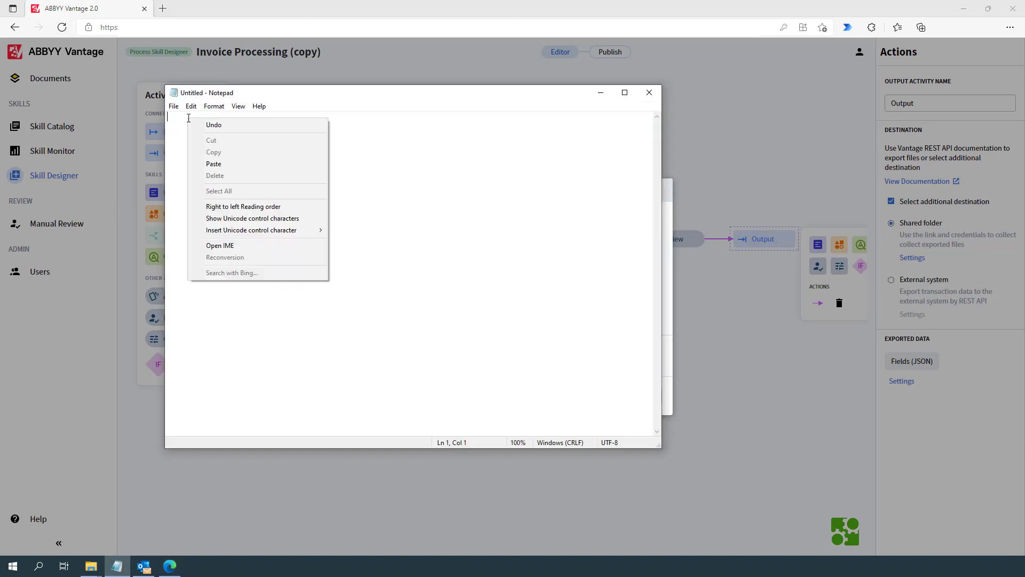
click(214, 163)
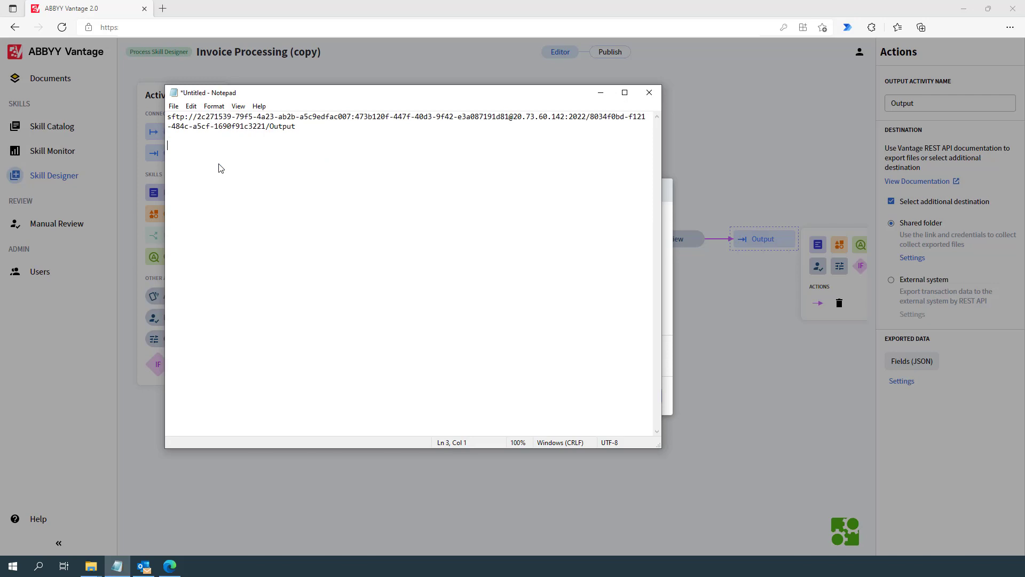
click(694, 276)
click(654, 299)
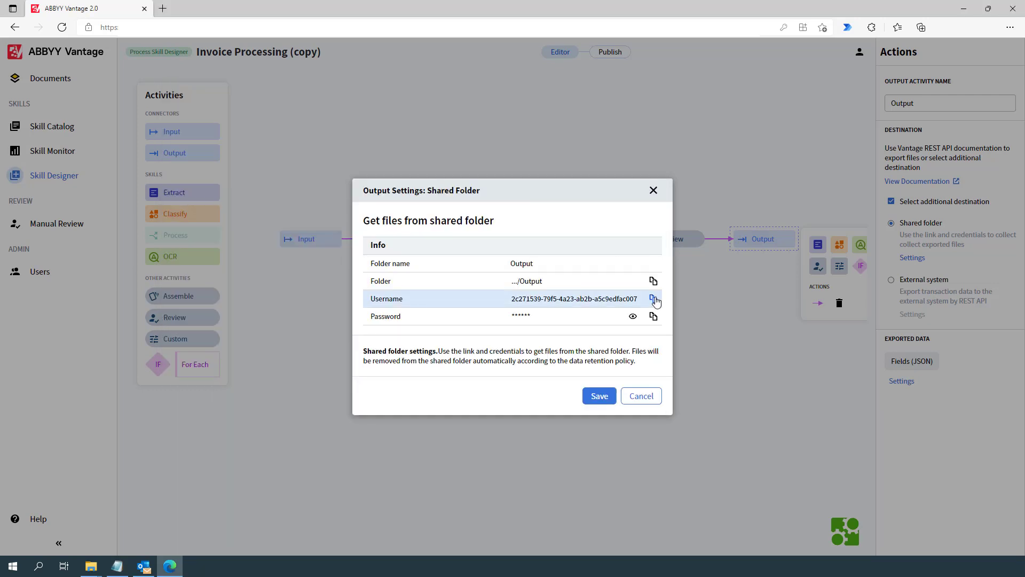
click(117, 566)
right_click(197, 153)
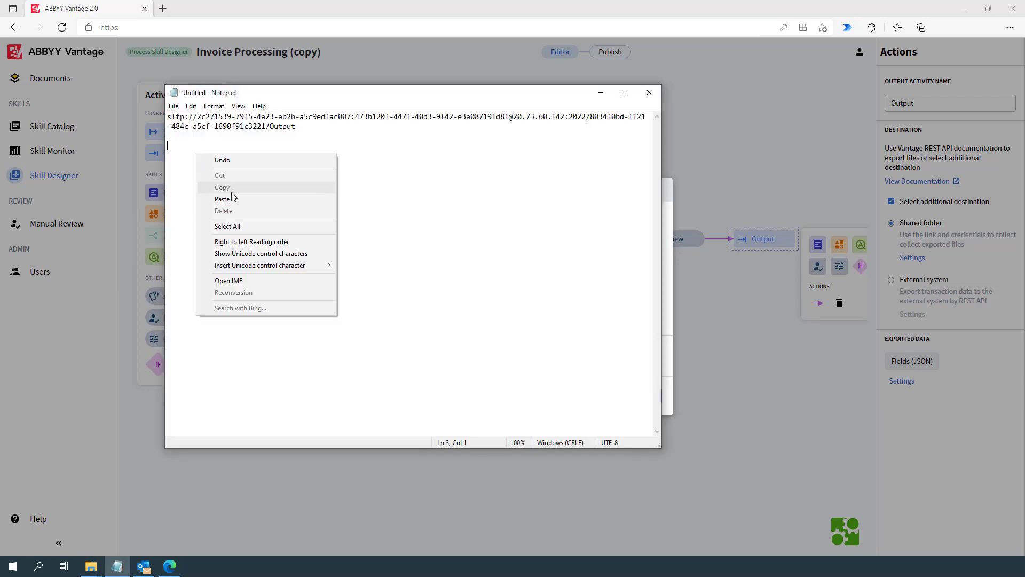
click(238, 198)
Add the shared folder password on a new line, then save the shared-folder output settings.
click(667, 316)
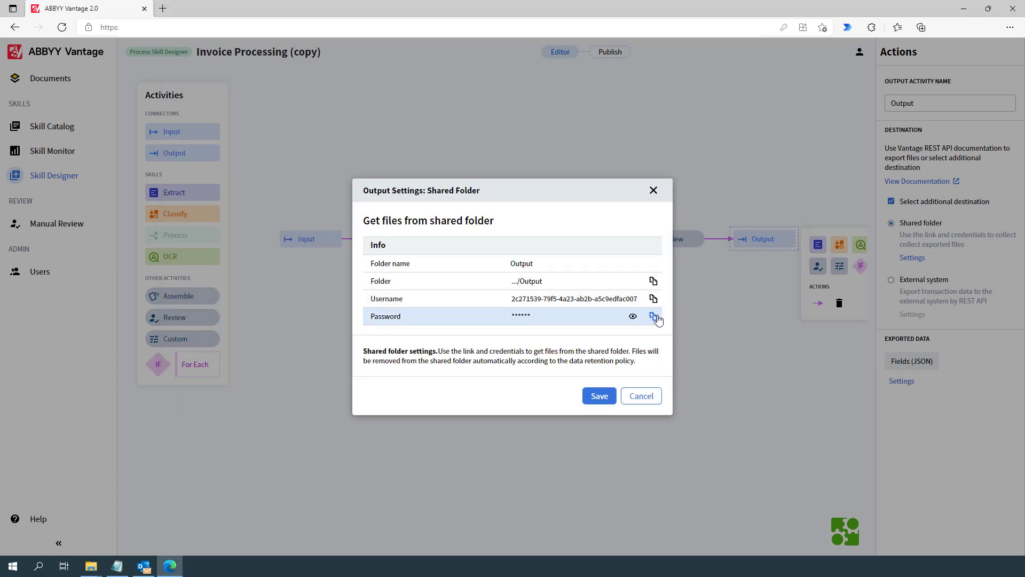
click(654, 316)
click(117, 566)
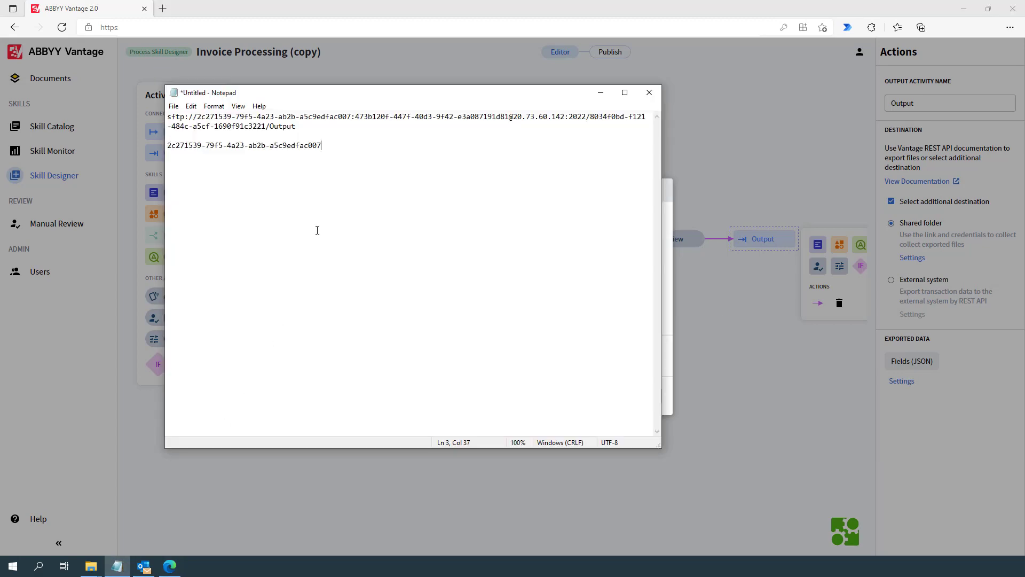
key(Return)
key(Return)
right_click(338, 147)
click(364, 197)
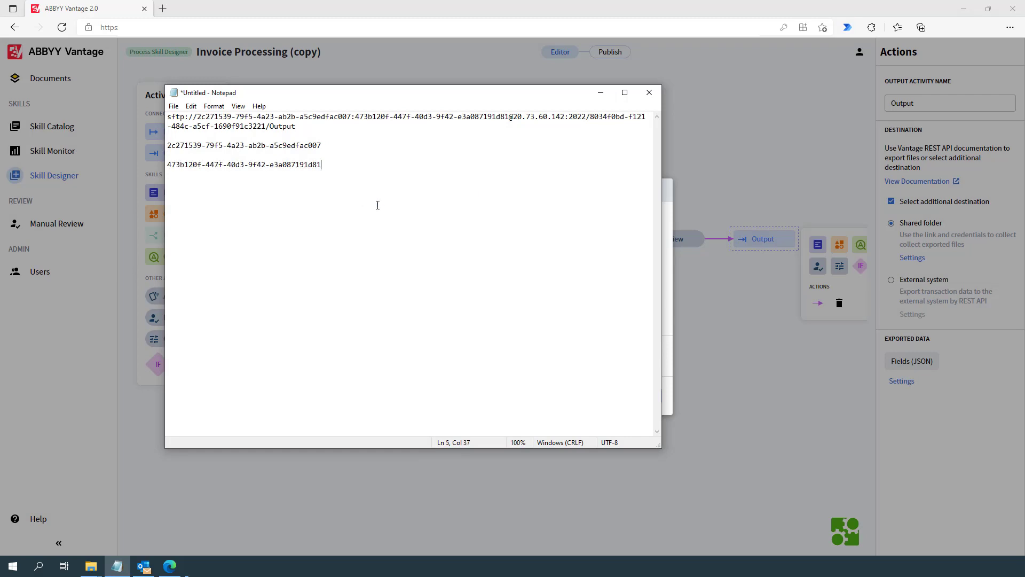
click(697, 305)
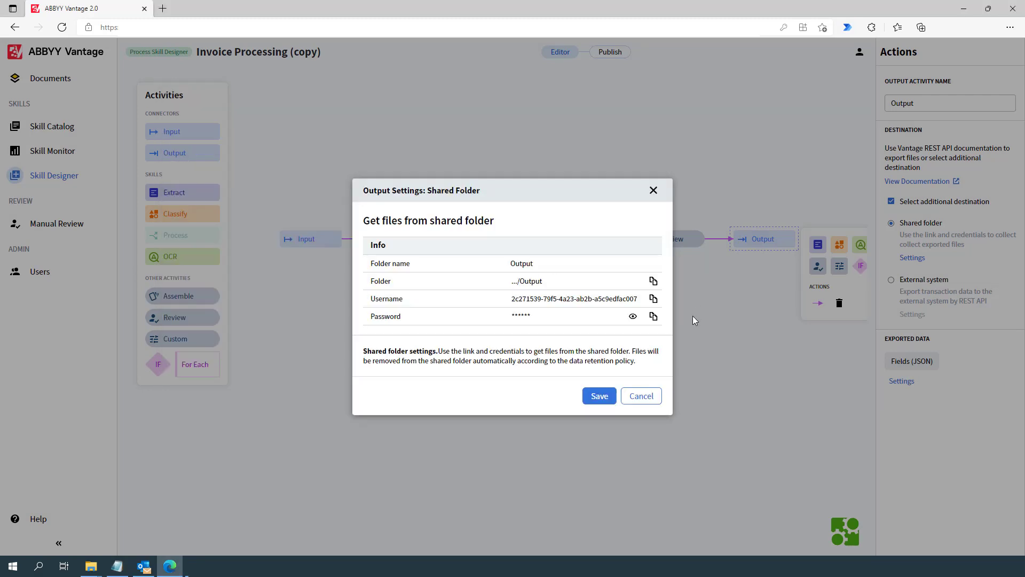
click(599, 396)
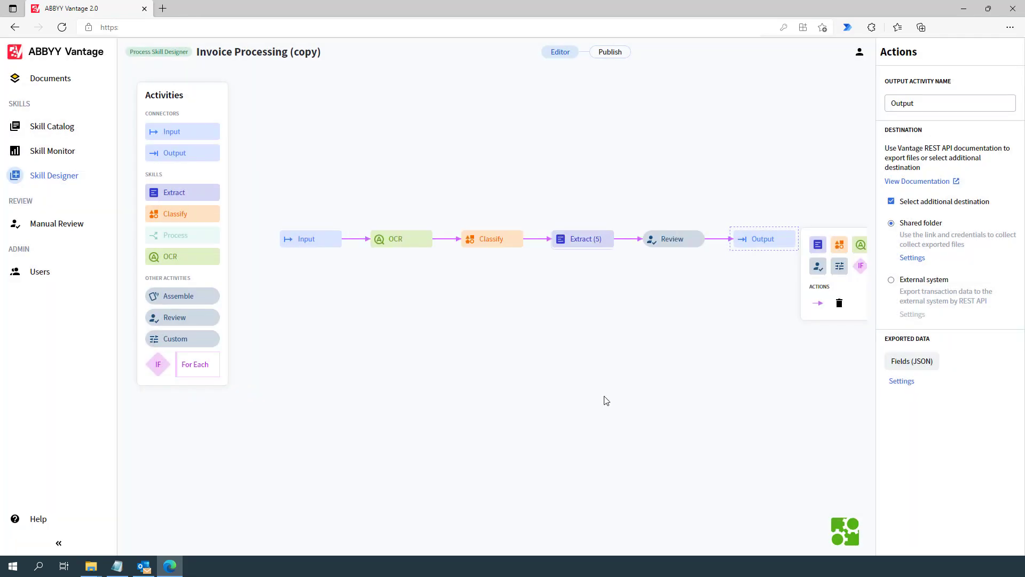
Copy the sftp link from the Notepad note into FileZilla's Host field.
click(195, 566)
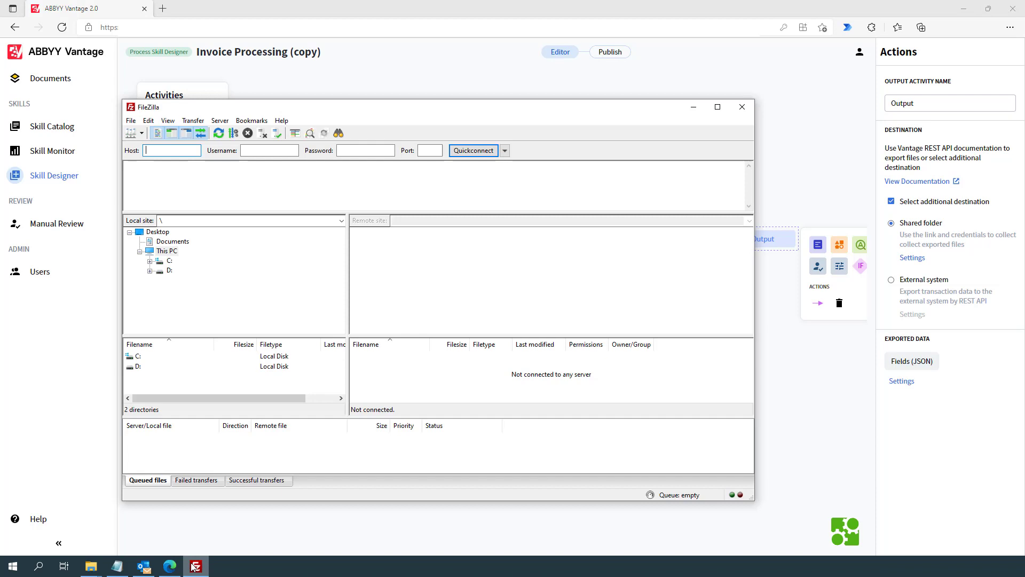
click(117, 566)
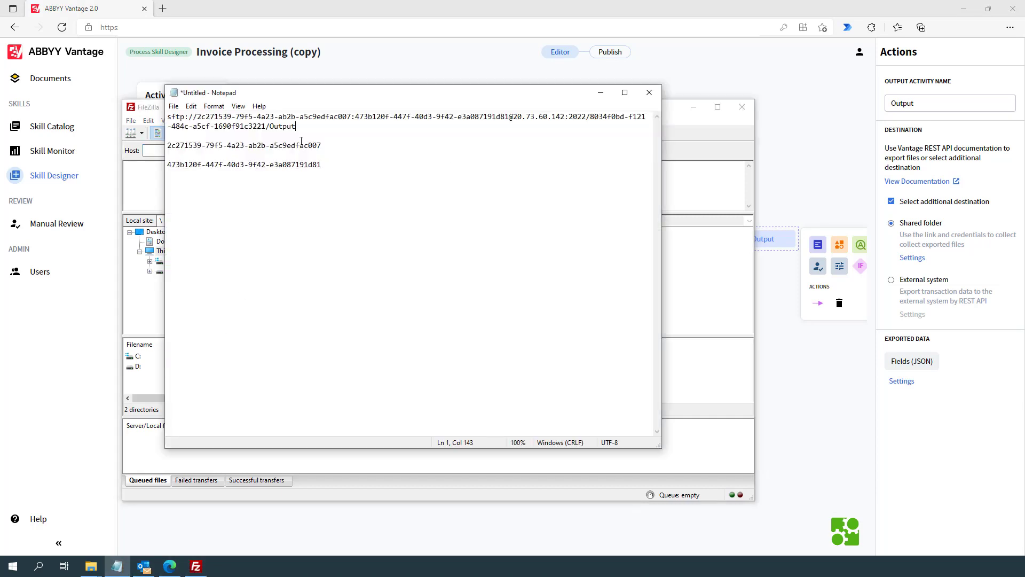
drag(295, 127, 162, 118)
right_click(193, 119)
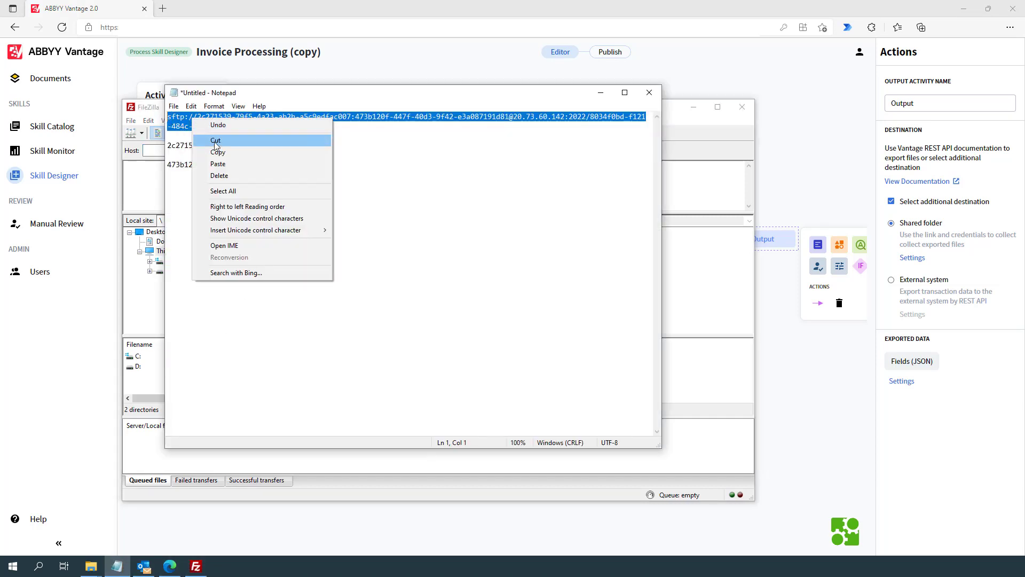
click(217, 152)
click(157, 150)
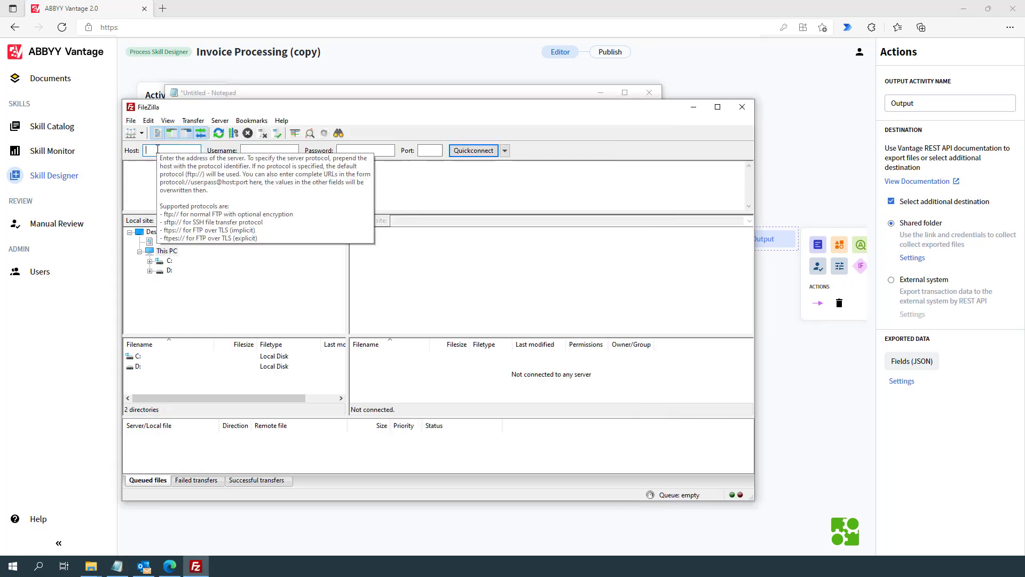
right_click(157, 150)
click(207, 191)
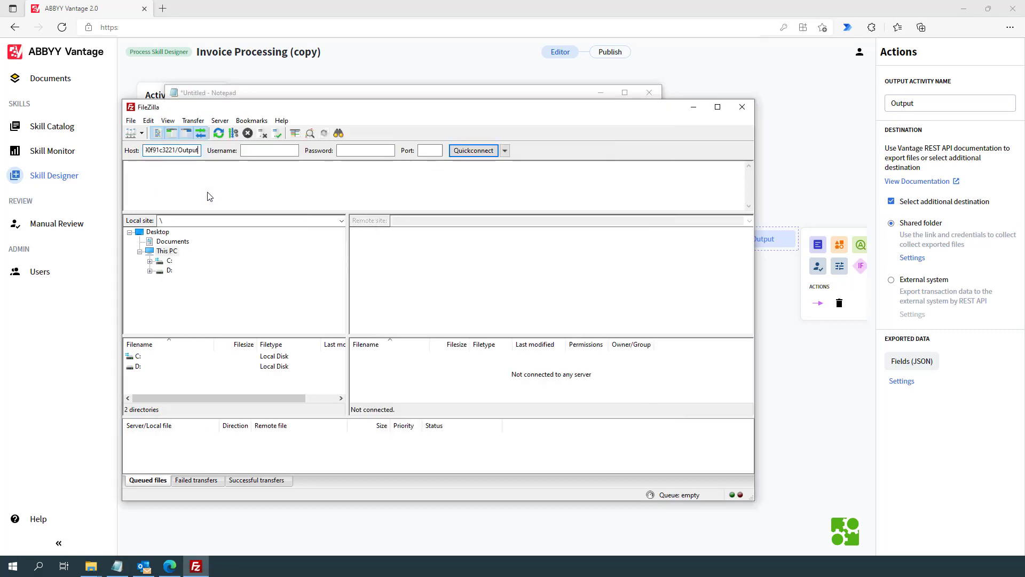
Copy the shared folder username from the note into FileZilla's Username field.
click(309, 94)
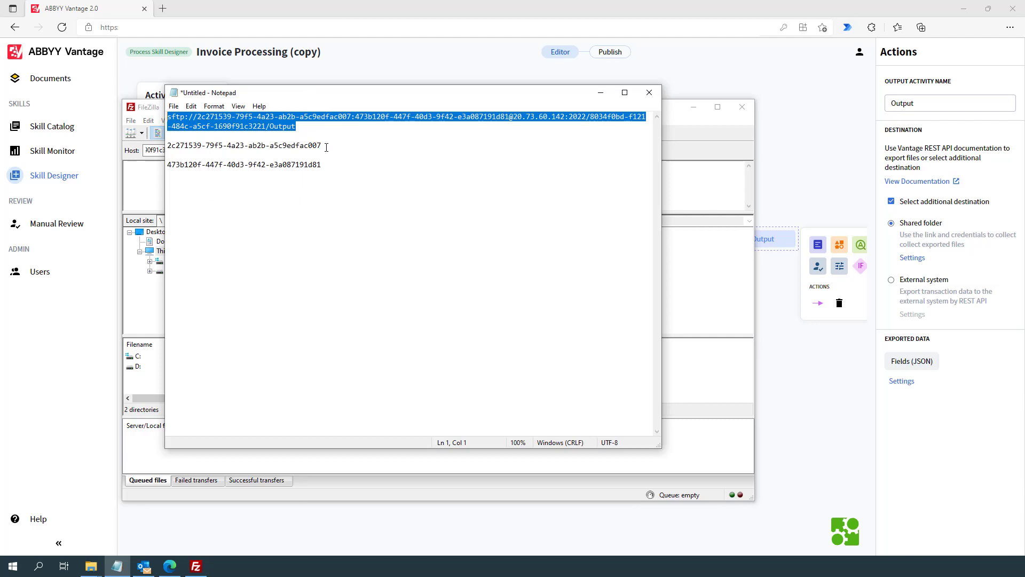
drag(326, 147, 160, 146)
right_click(176, 147)
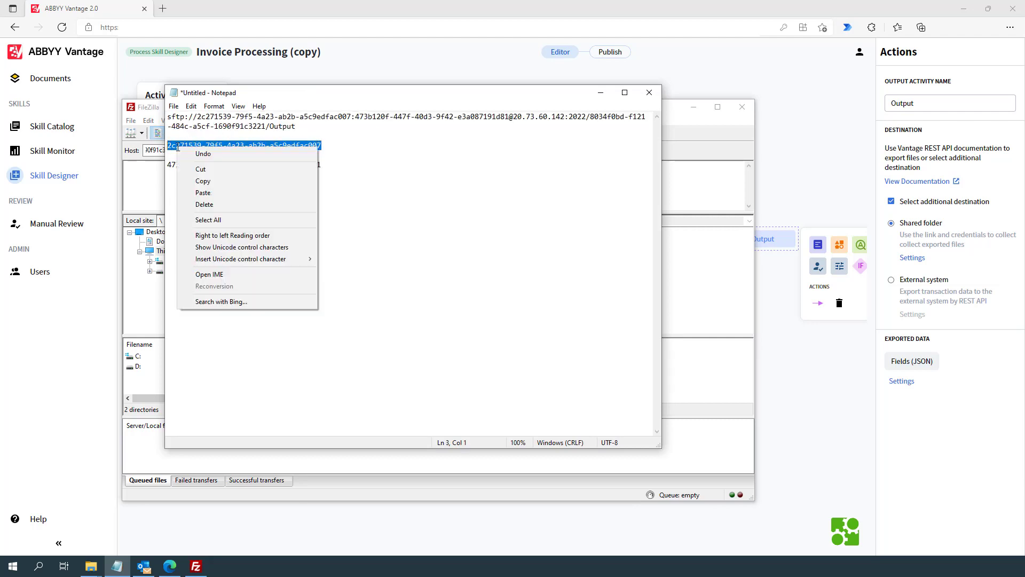
click(203, 184)
key(alt+Tab)
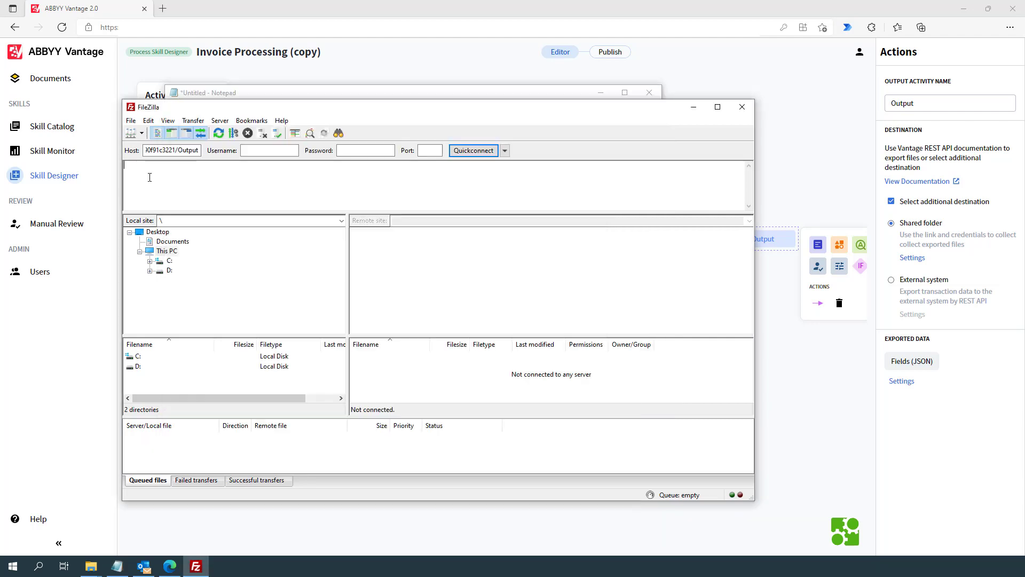
right_click(261, 151)
click(280, 197)
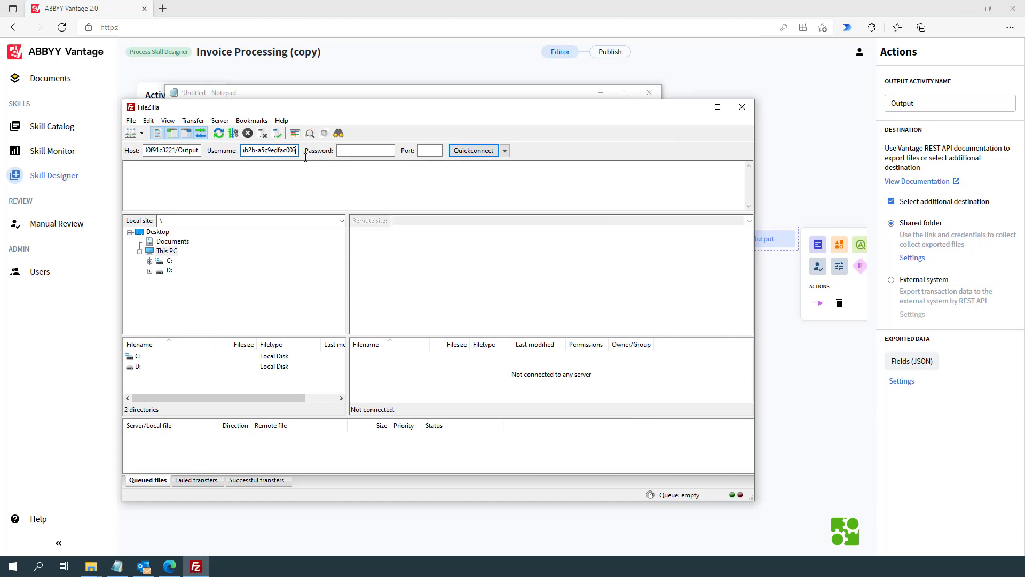
Paste the password into FileZilla, Quickconnect, and trust the unknown host key.
click(352, 94)
drag(324, 164, 164, 162)
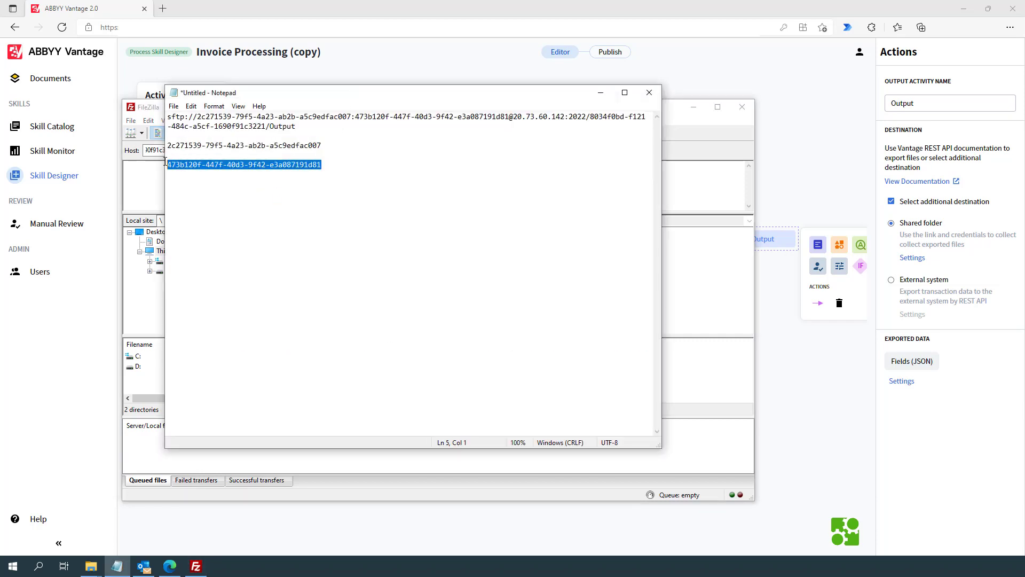
right_click(183, 167)
click(208, 202)
click(159, 108)
right_click(354, 151)
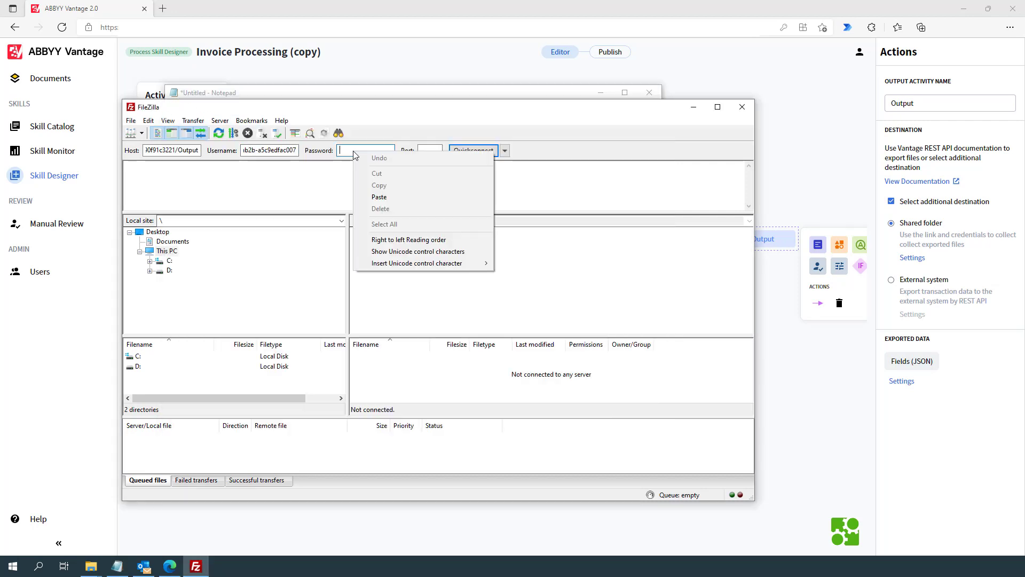
click(379, 197)
click(473, 152)
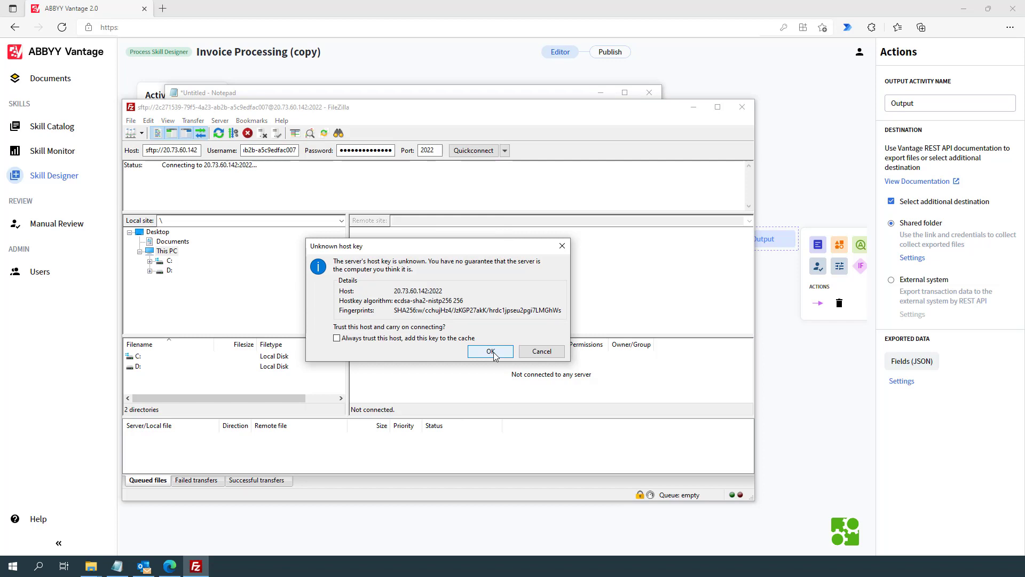
click(492, 352)
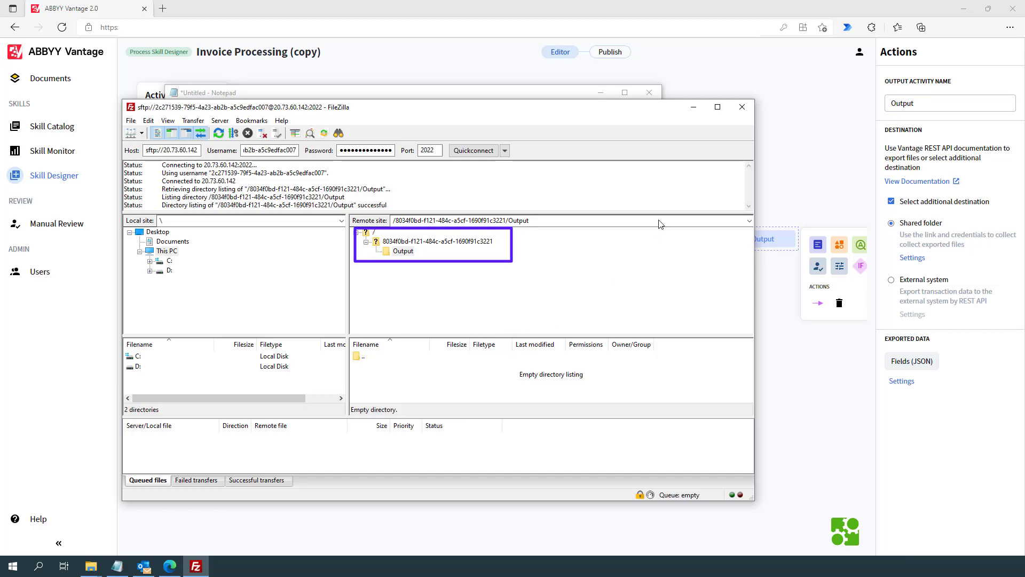
Turn on Image (PDF) export alongside Fields (JSON) in Exported Data Settings and save.
click(693, 107)
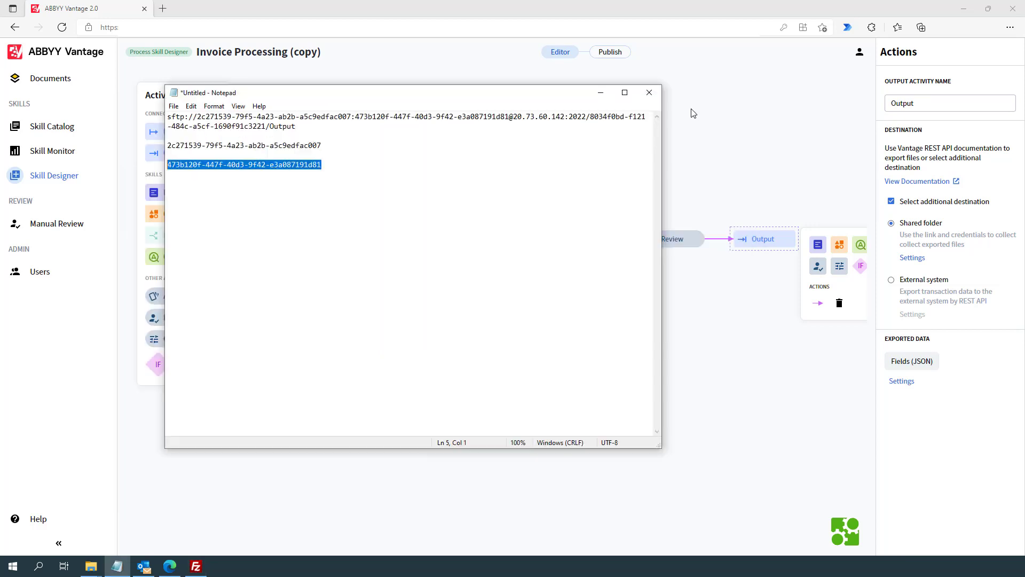
click(601, 92)
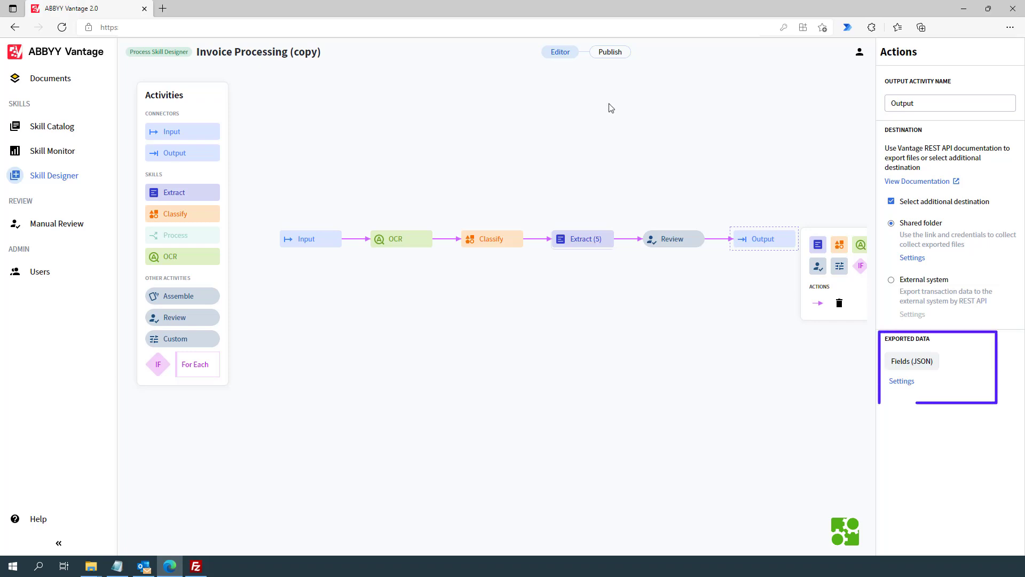
click(901, 381)
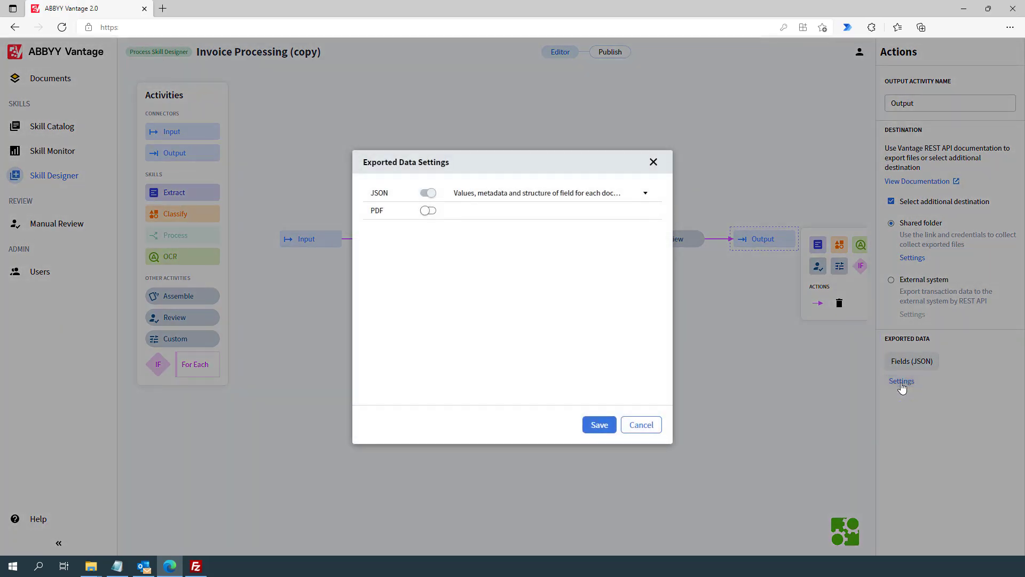
click(428, 211)
click(600, 425)
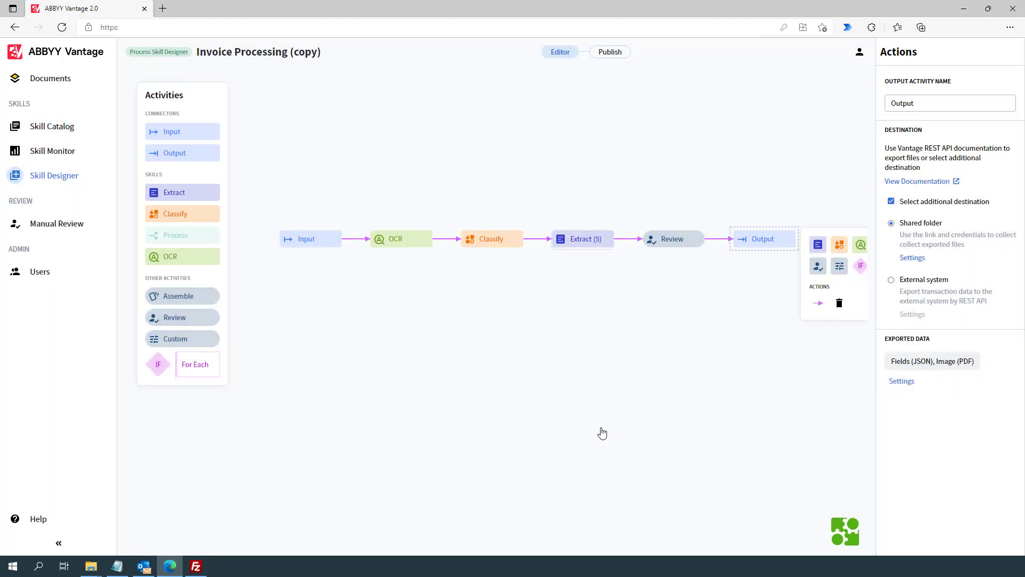
Publish Invoice Processing (copy) as version 2.0 and view it in Skill Monitor.
click(606, 56)
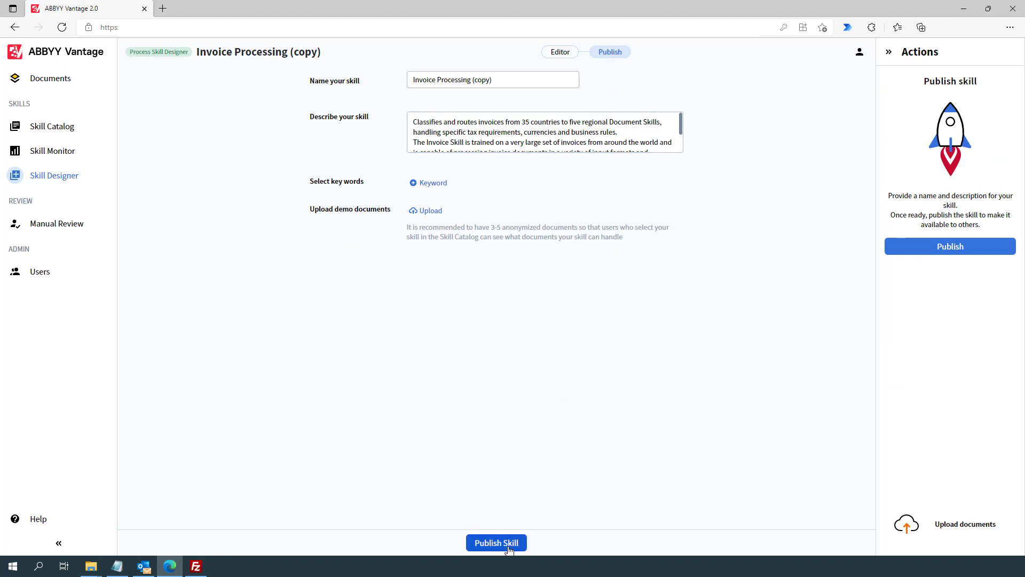
click(496, 543)
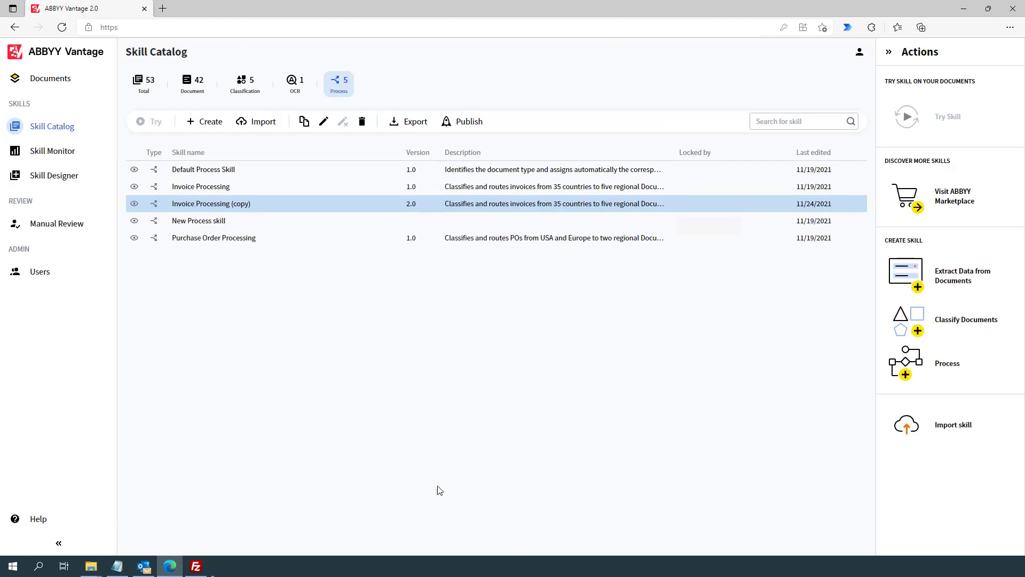
click(70, 154)
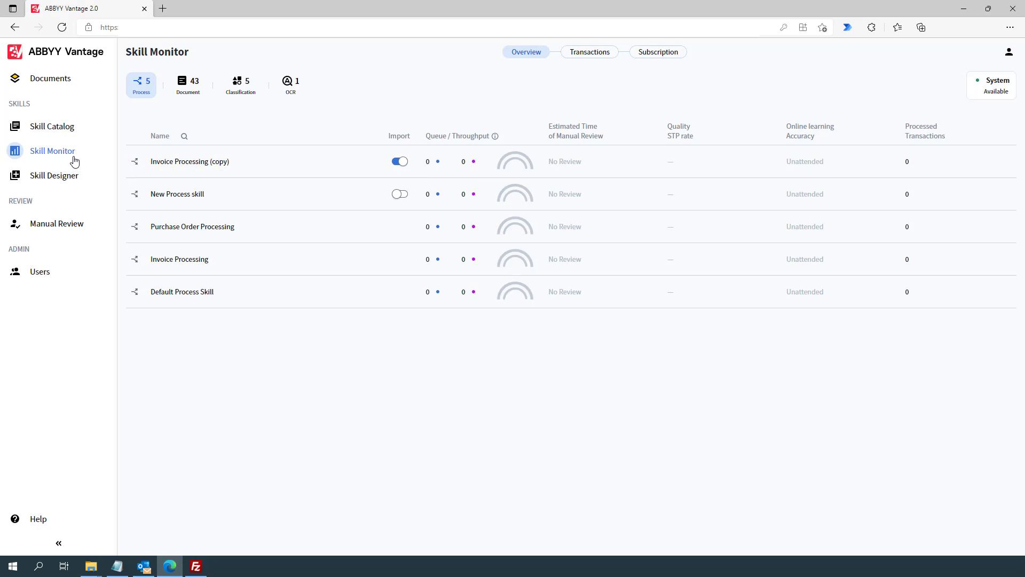
Check that Invoice Processing (copy) has no transactions yet, then bring up the Outlook inbox.
click(186, 162)
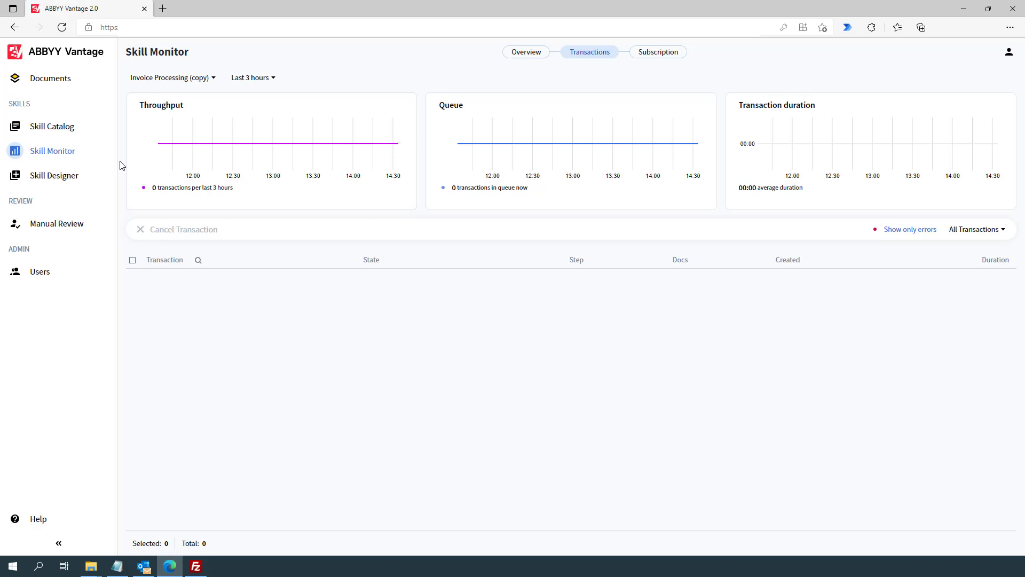
click(145, 567)
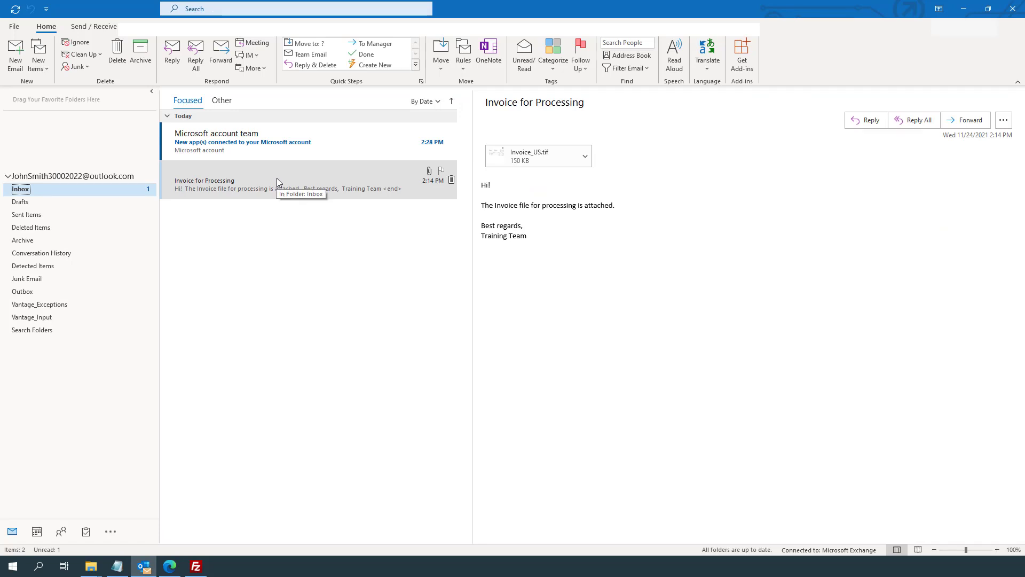
Move the Invoice for Processing email into the Vantage_Input folder, then return to Vantage.
drag(276, 178, 101, 322)
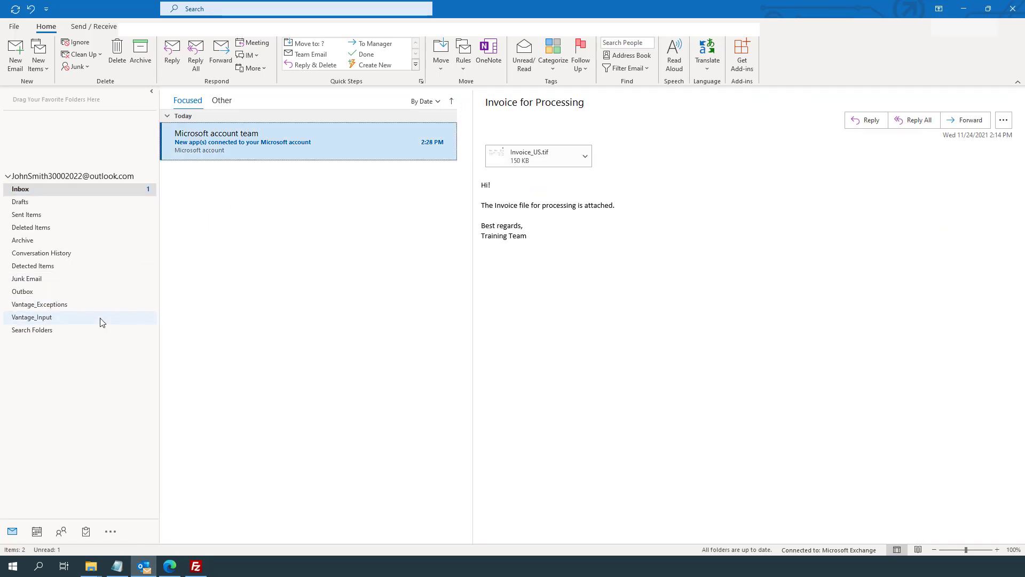
click(101, 322)
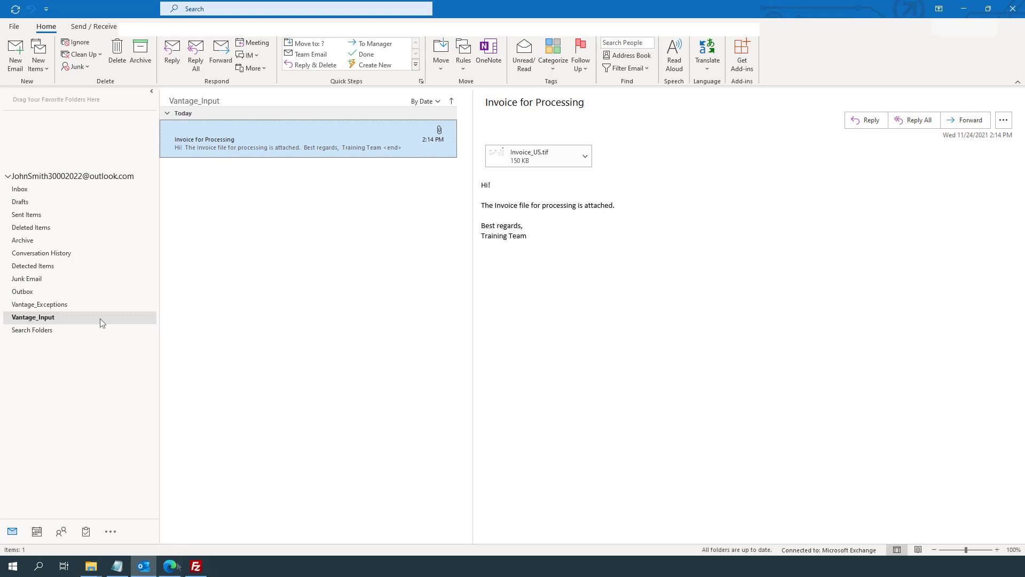
click(170, 566)
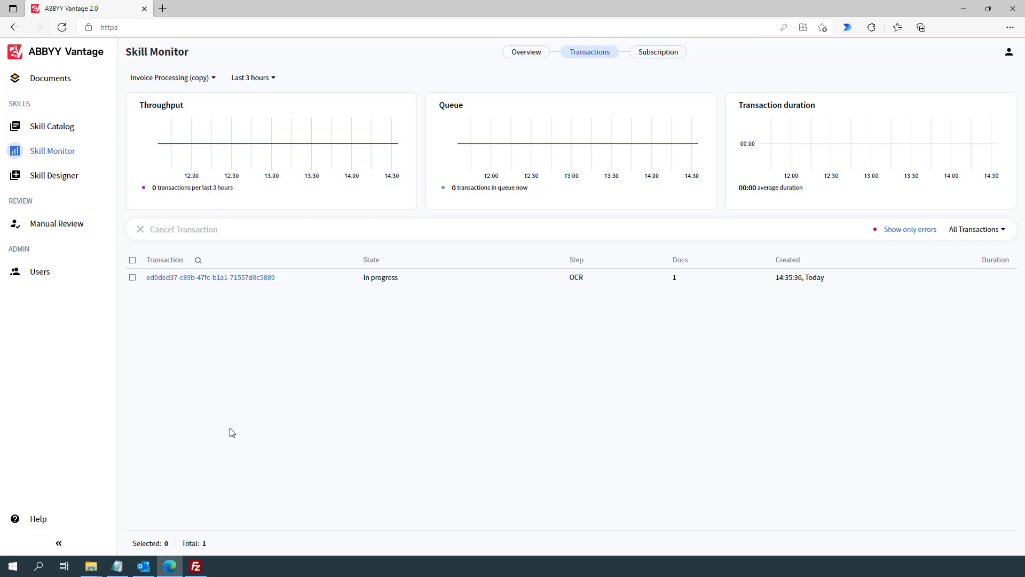
Read through the new transaction's event log, then open the Invoice US manual review task.
click(249, 278)
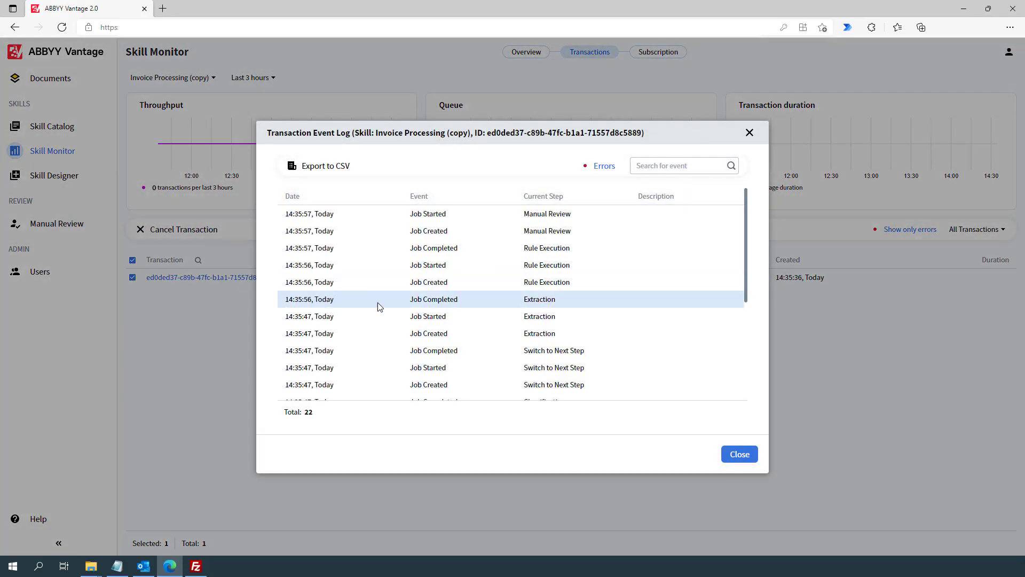
scroll(382, 315, down, 5)
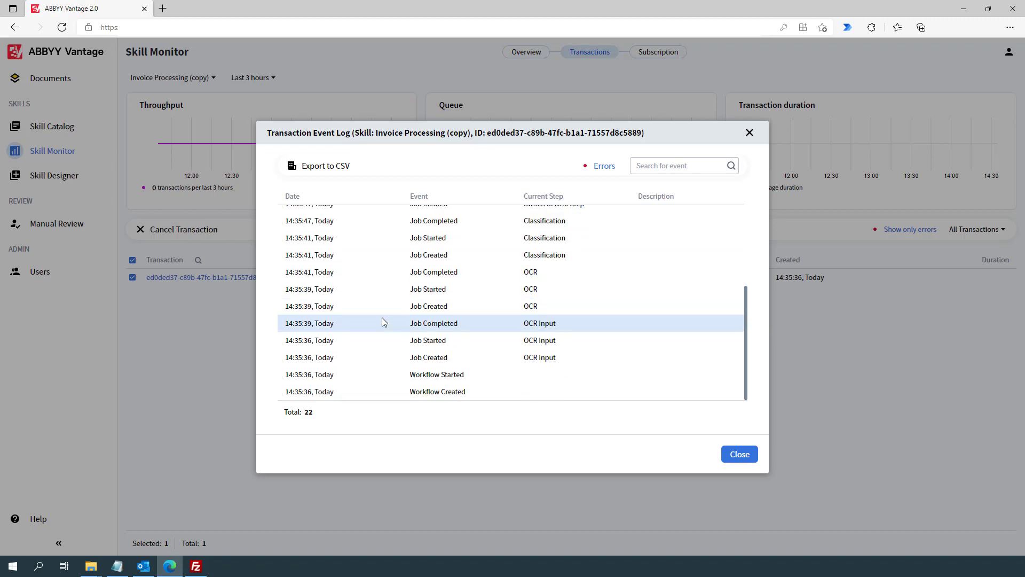
scroll(383, 318, up, 5)
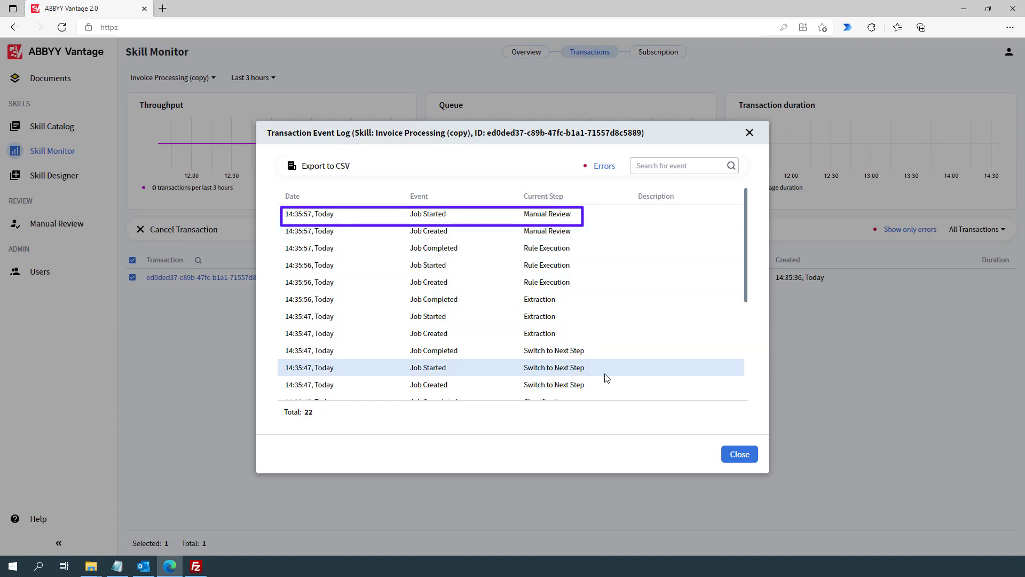
click(740, 454)
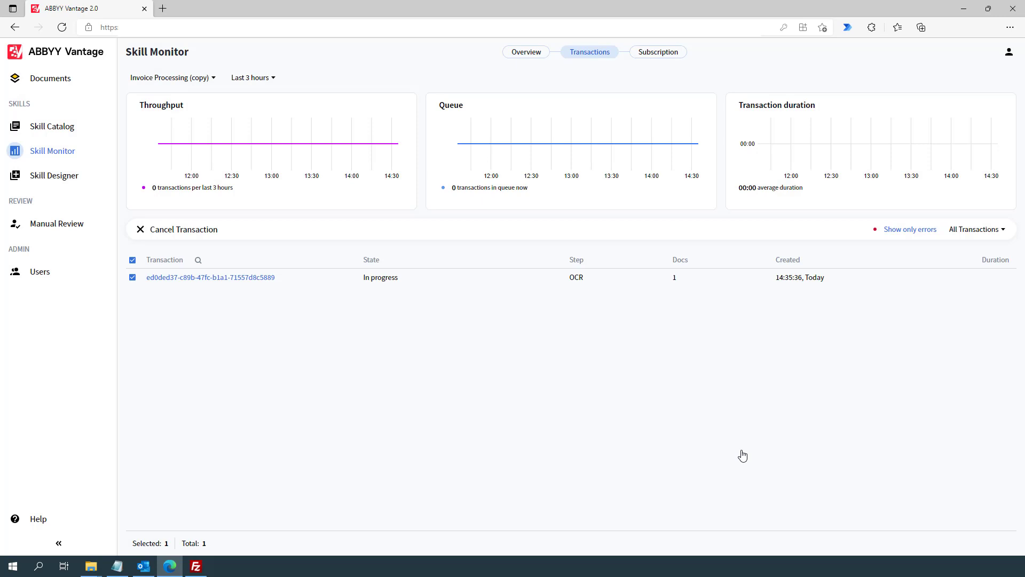
click(78, 227)
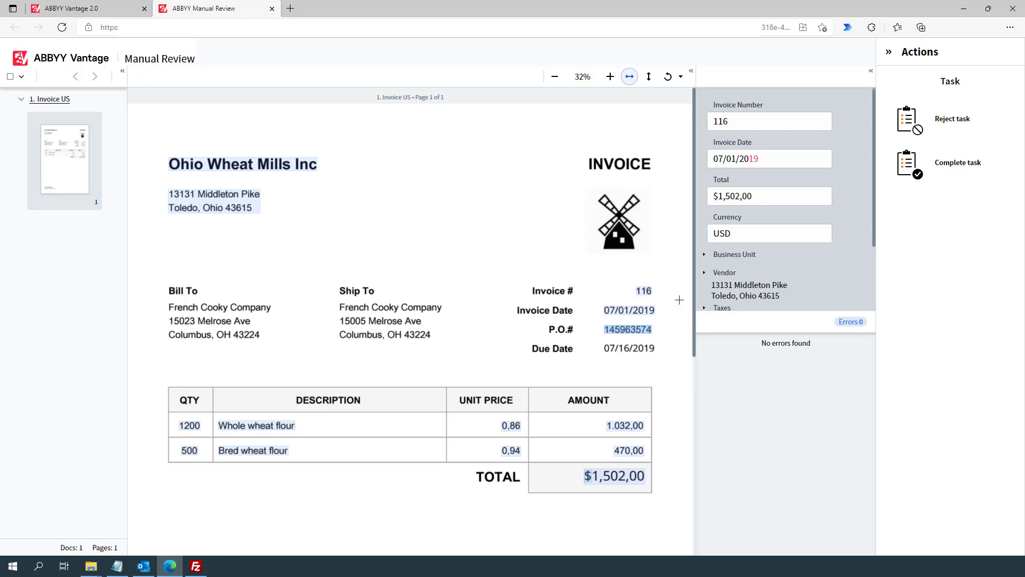
Confirm Invoice Date 07/01/2019, complete the Invoice US review task, and close its tab.
click(780, 165)
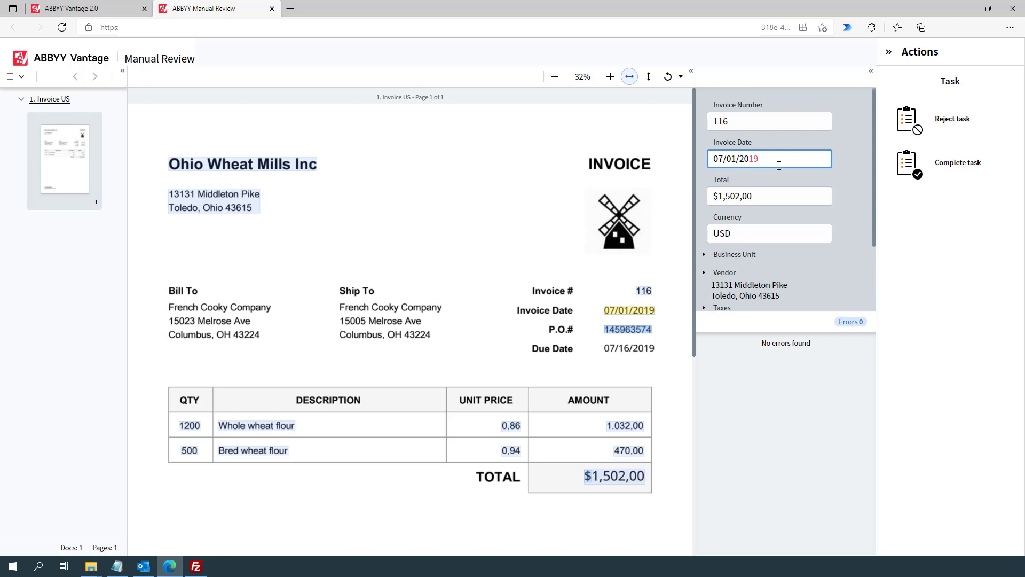
key(Tab)
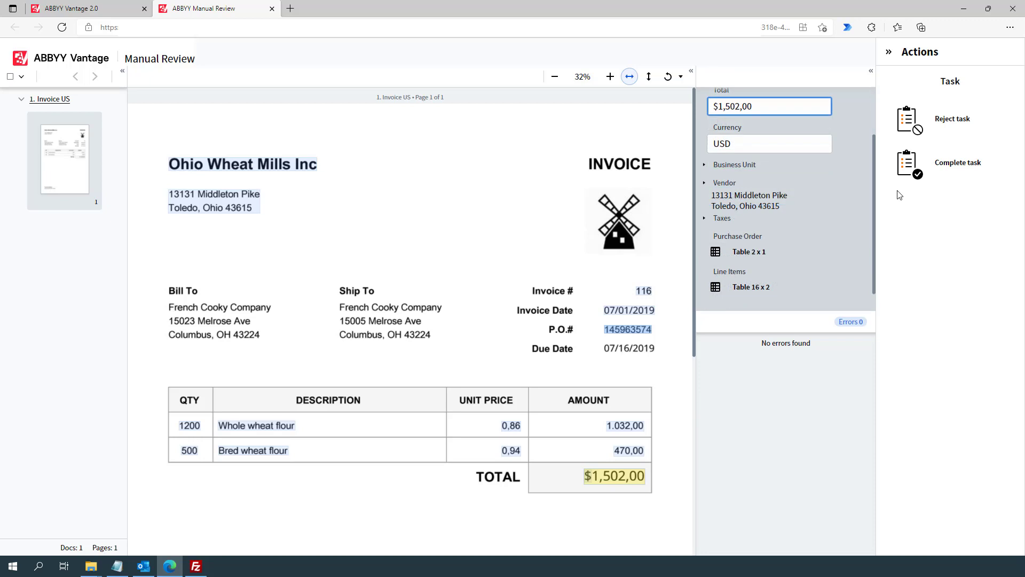
click(932, 159)
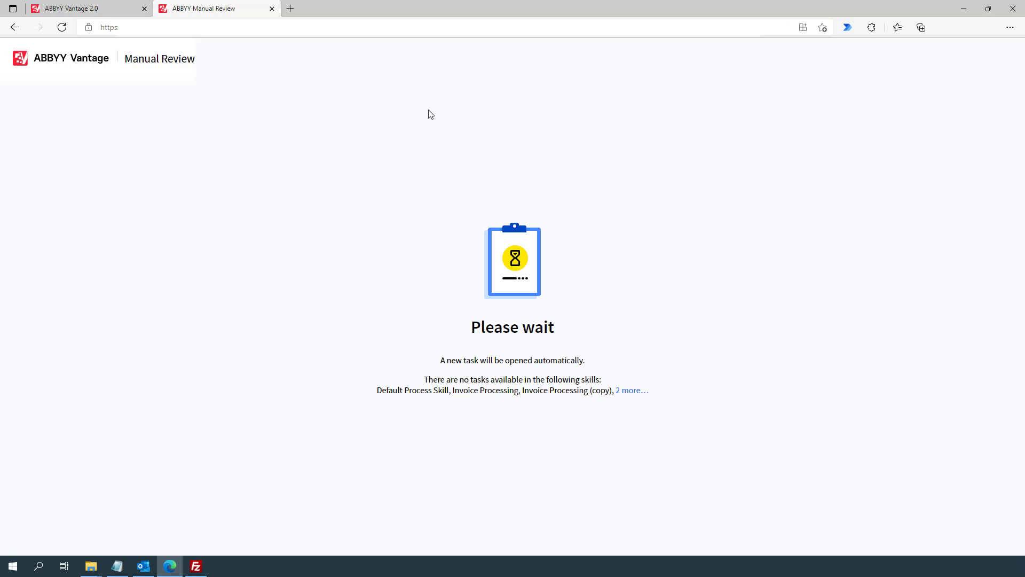
click(272, 8)
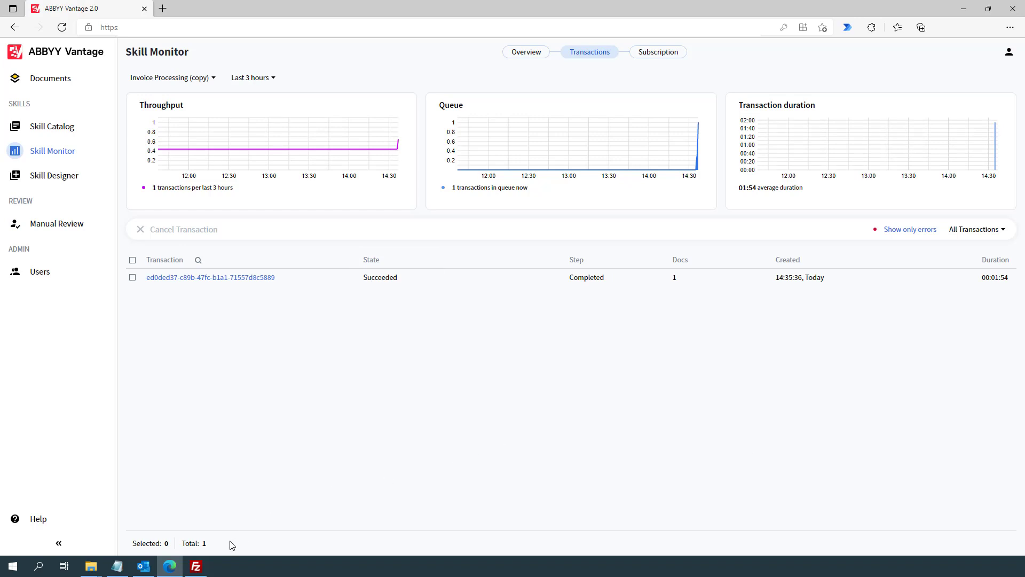
With the invoice transaction shown as Succeeded, switch to FileZilla.
click(201, 567)
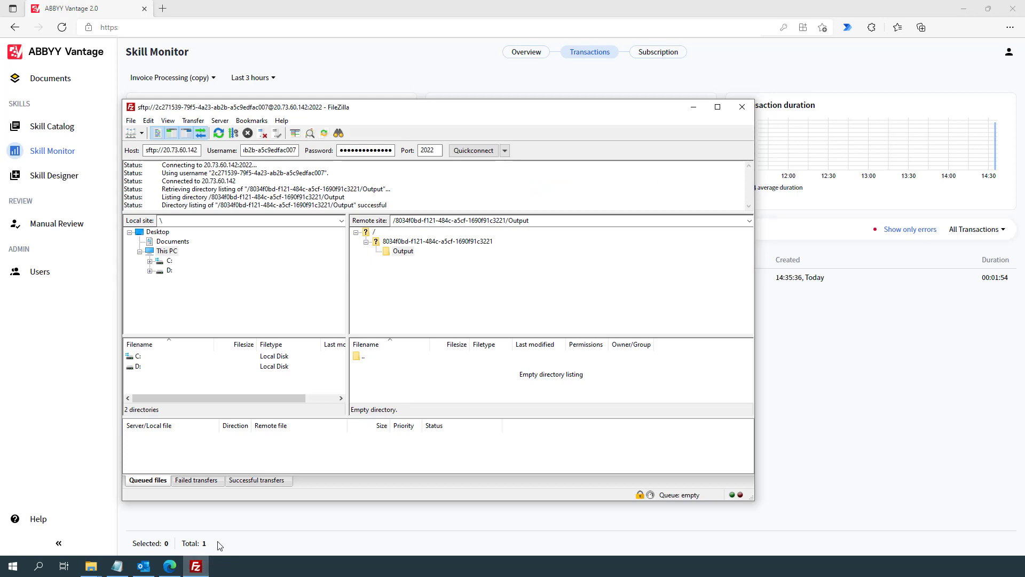
Download Invoice US.pdf and Invoice US.json from Output/Invoice_US into local C:\ABBYY Training.
click(219, 134)
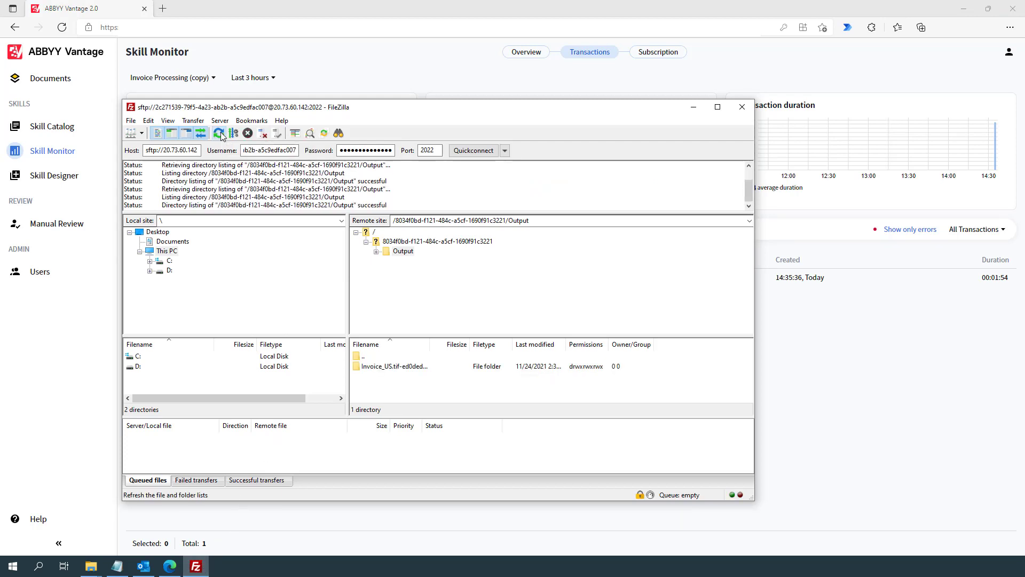
click(376, 252)
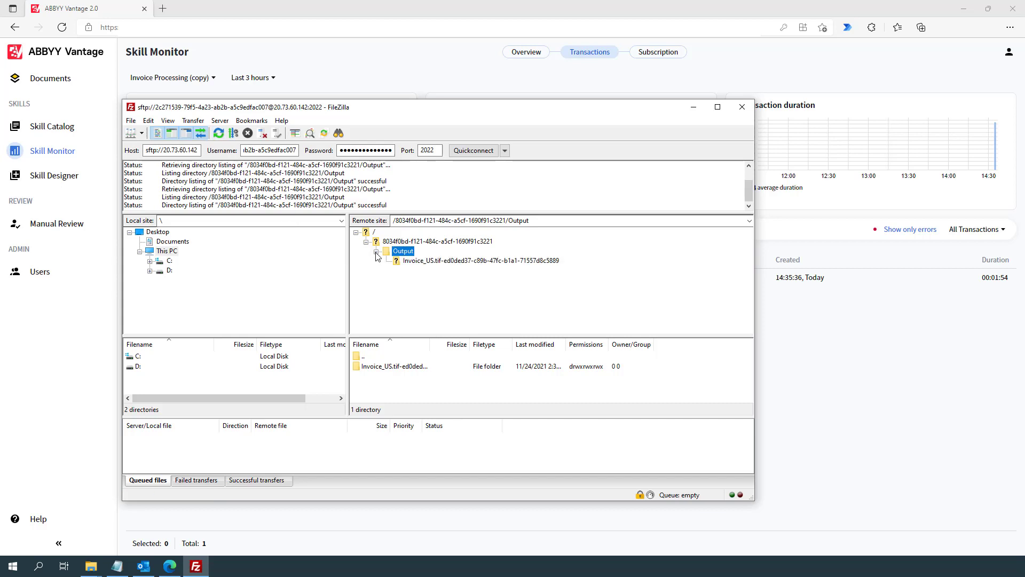
click(412, 262)
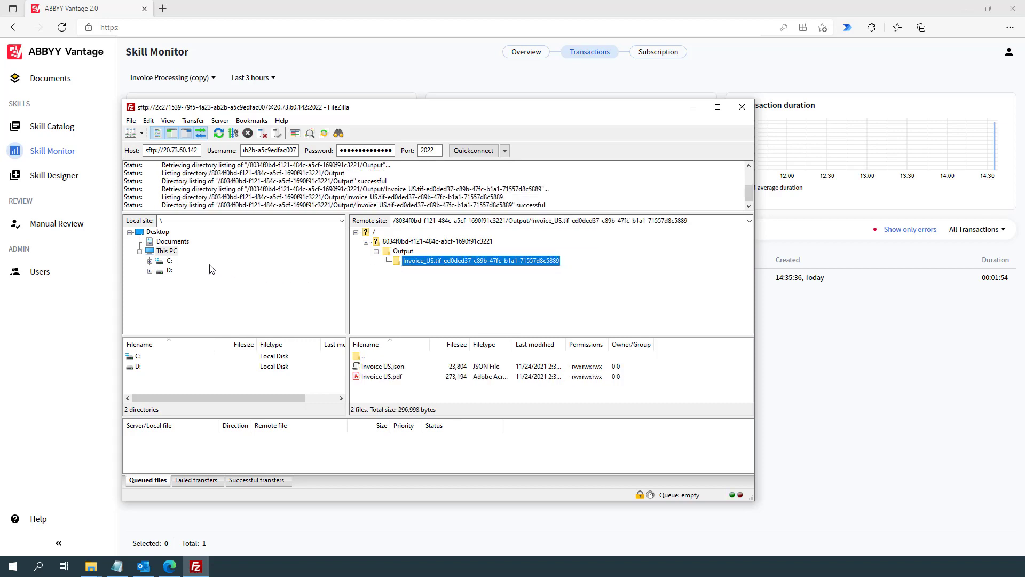
click(150, 262)
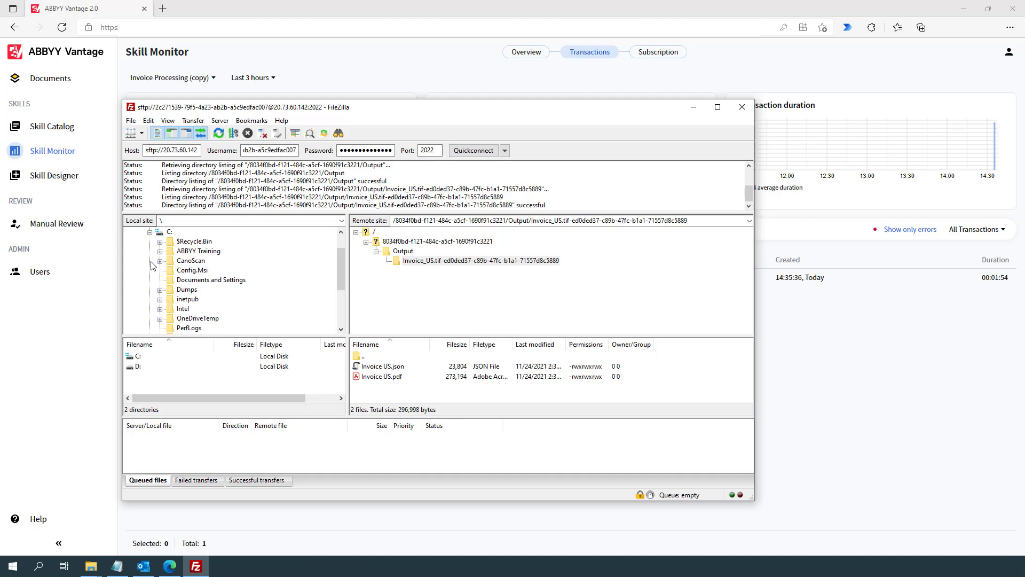
click(187, 253)
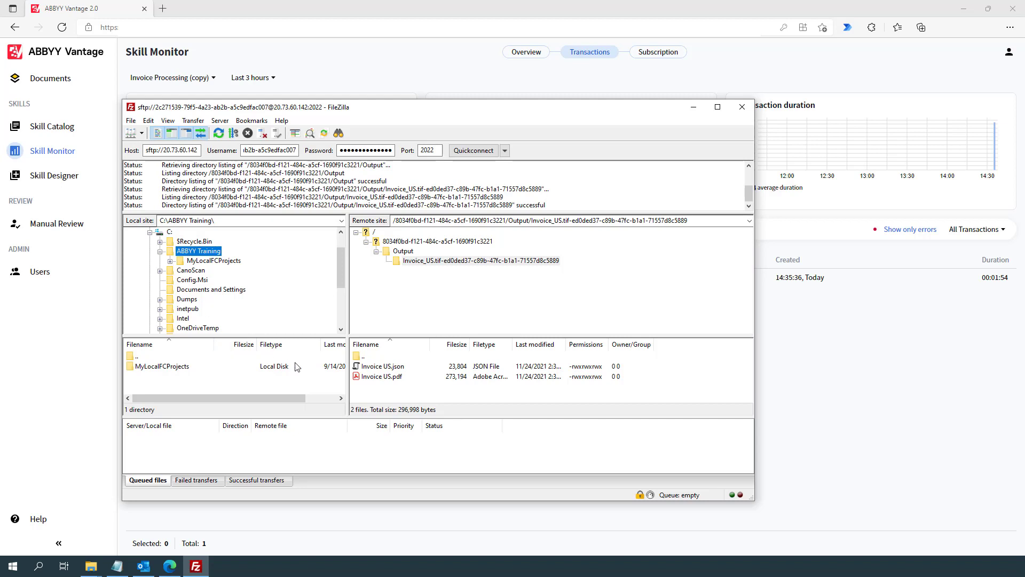
drag(376, 381, 284, 380)
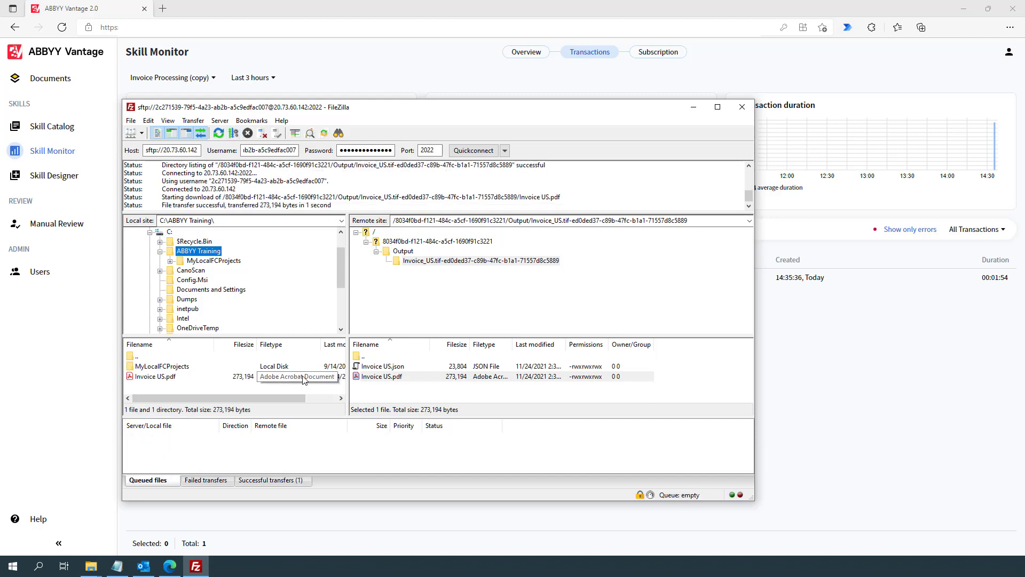
drag(390, 368, 316, 391)
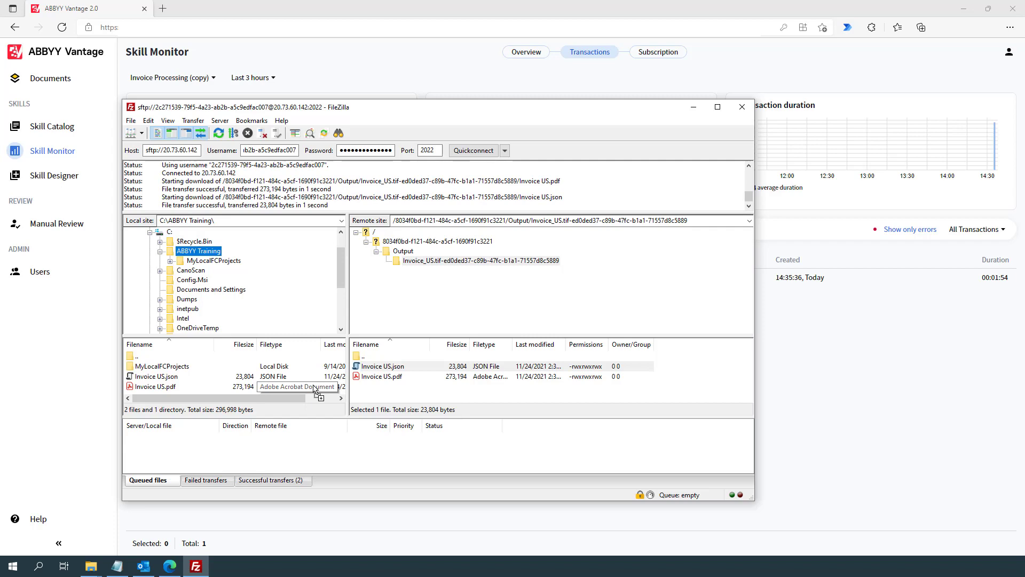